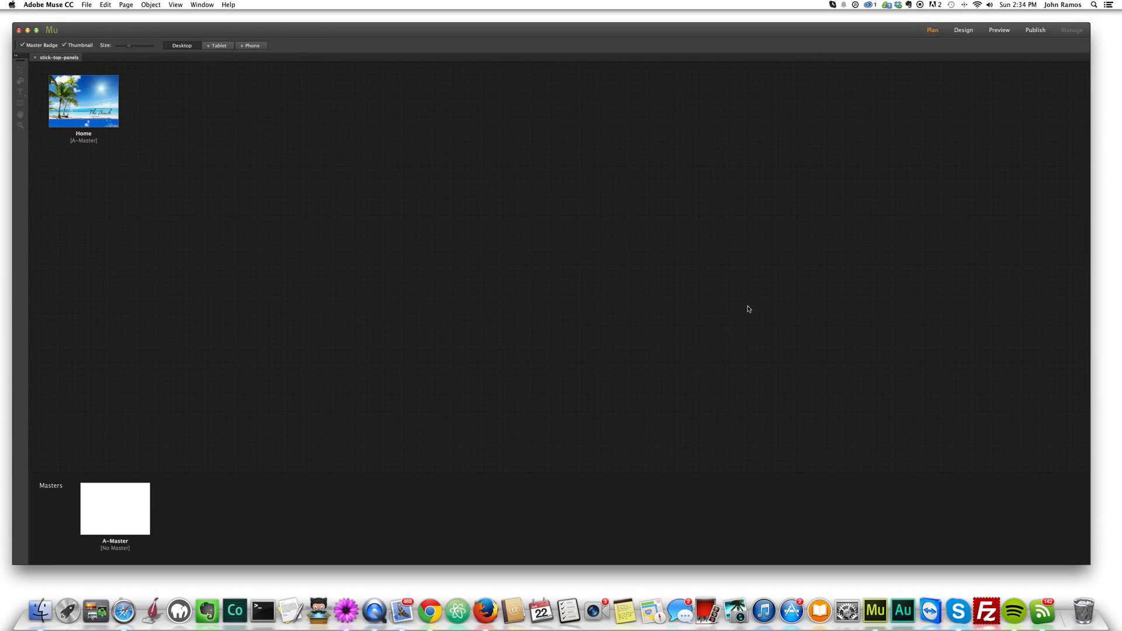
- Open the Home page of the stick-top-panels site and preview the page in the browser
double_click(63, 116)
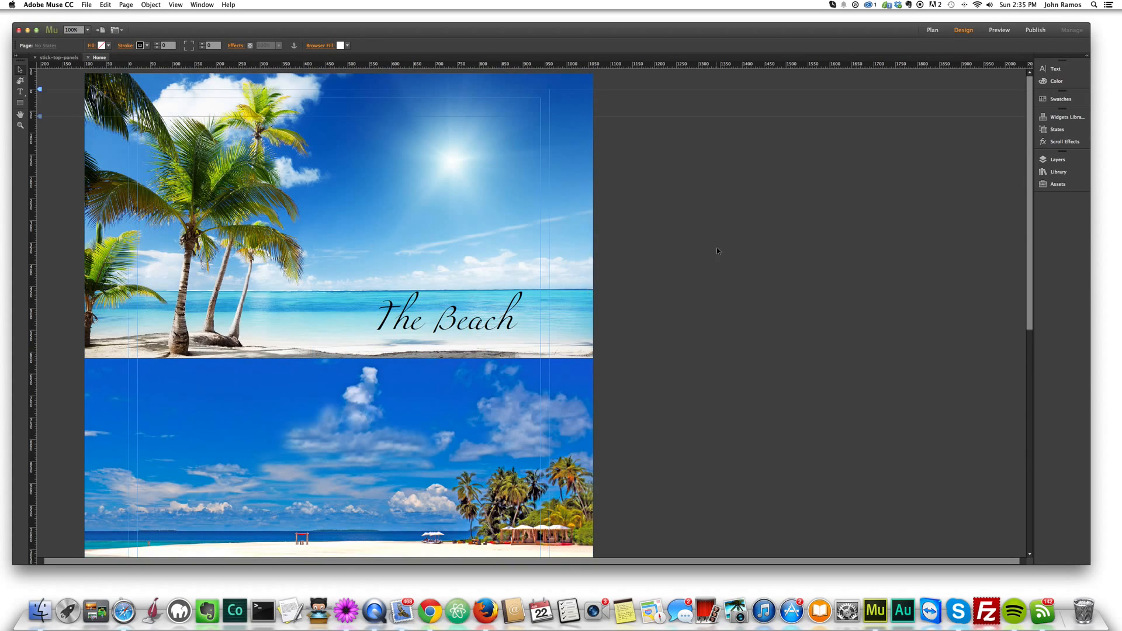
key(super+shift+e)
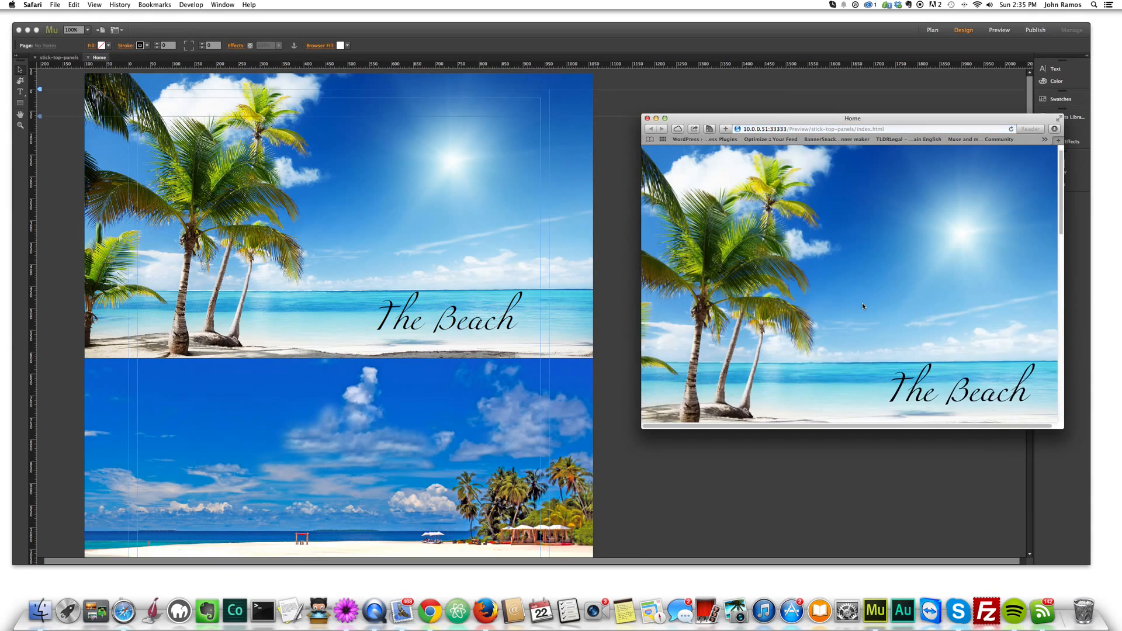
scroll(926, 370, down, 6)
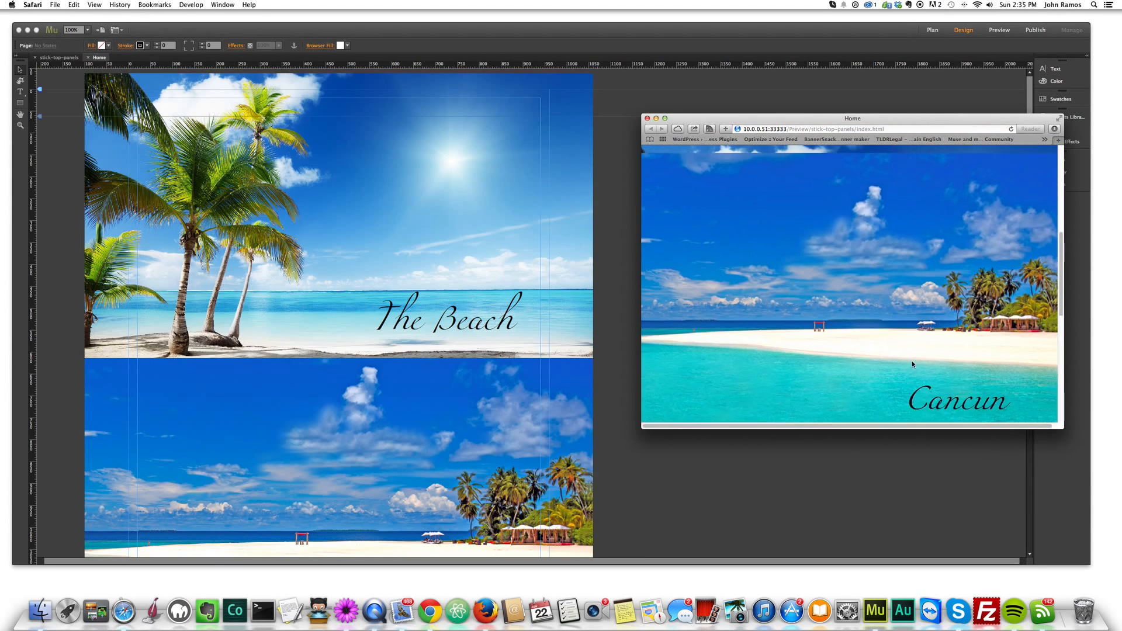
scroll(912, 364, up, 2)
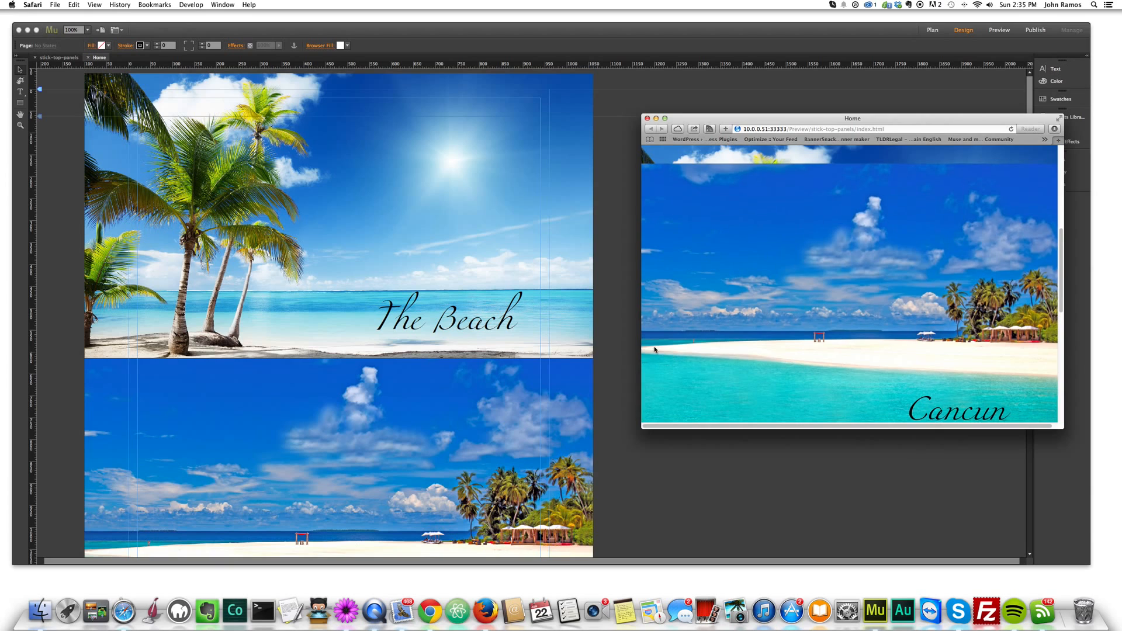
- Enlarge the browser preview and examine how the Beach, Cancun and Mexico panels behave while the page scrolls
drag(642, 338, 561, 332)
drag(930, 430, 930, 462)
scroll(912, 402, down, 3)
scroll(910, 401, up, 2)
scroll(910, 401, down, 1)
scroll(910, 398, down, 5)
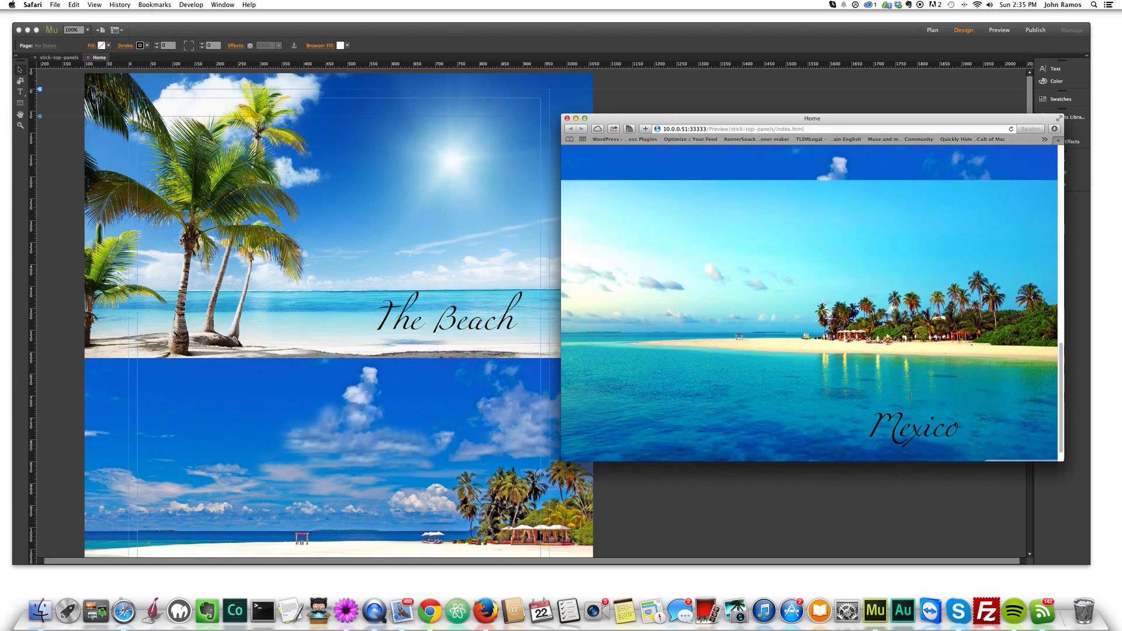
scroll(911, 398, down, 1)
scroll(909, 396, up, 10)
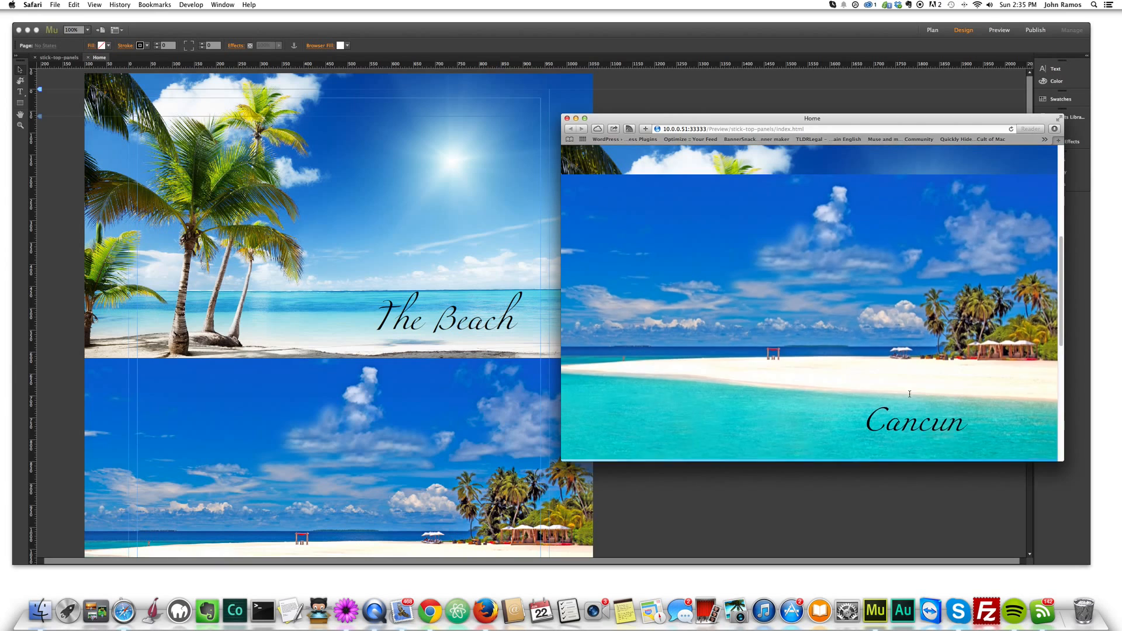
scroll(910, 389, down, 5)
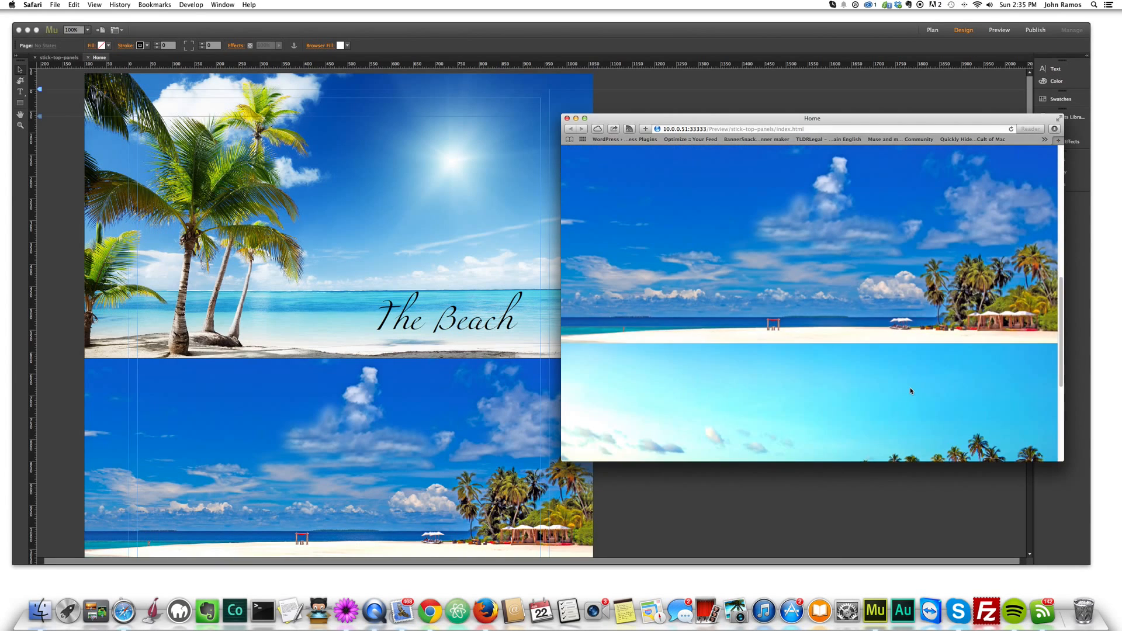
scroll(910, 394, down, 5)
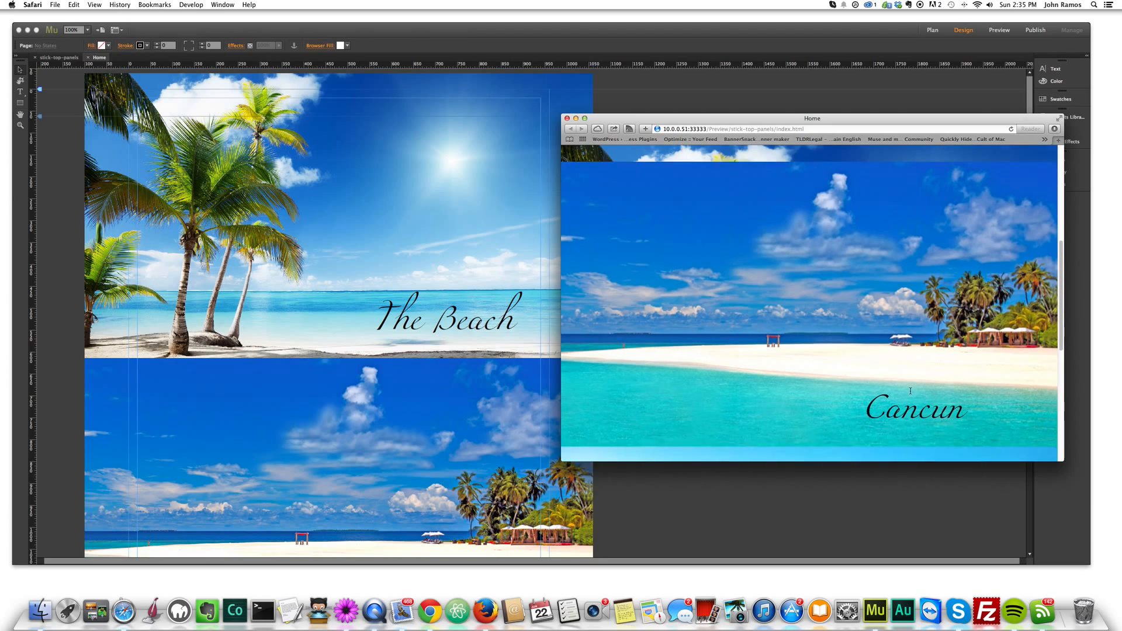
scroll(910, 390, down, 3)
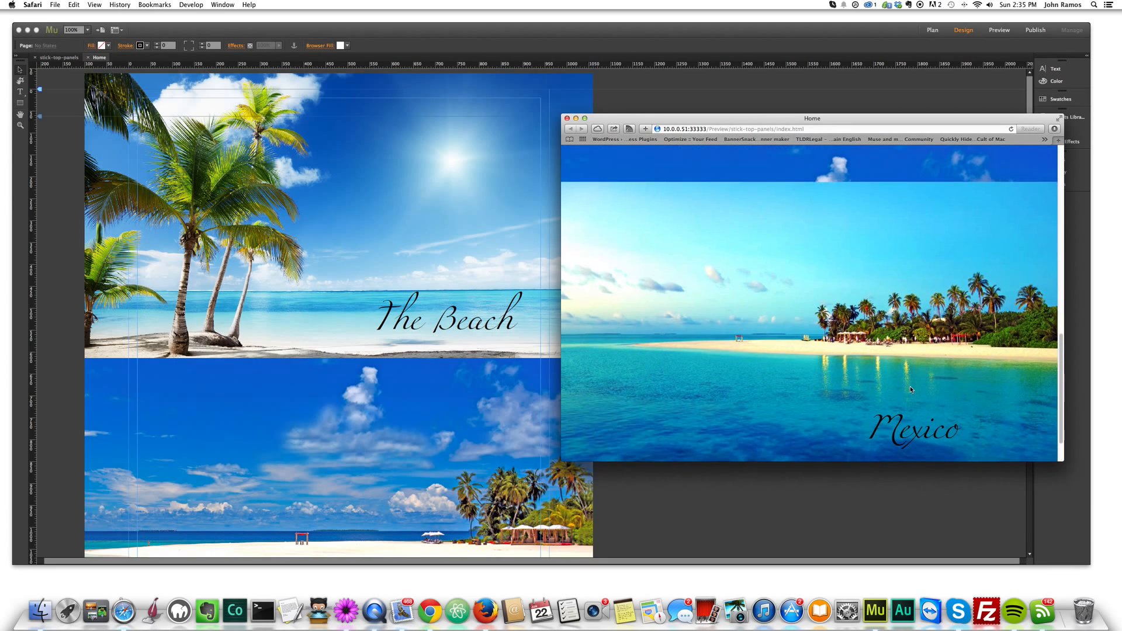
drag(742, 121, 798, 120)
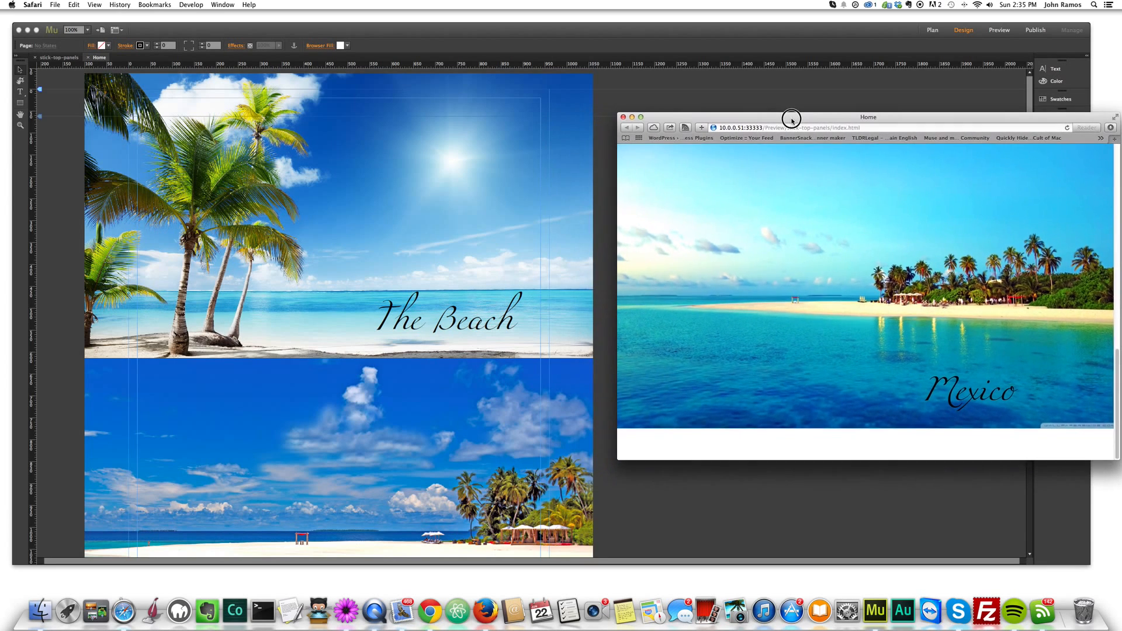
- Create a new site with the default settings and open its Home page for design
click(524, 25)
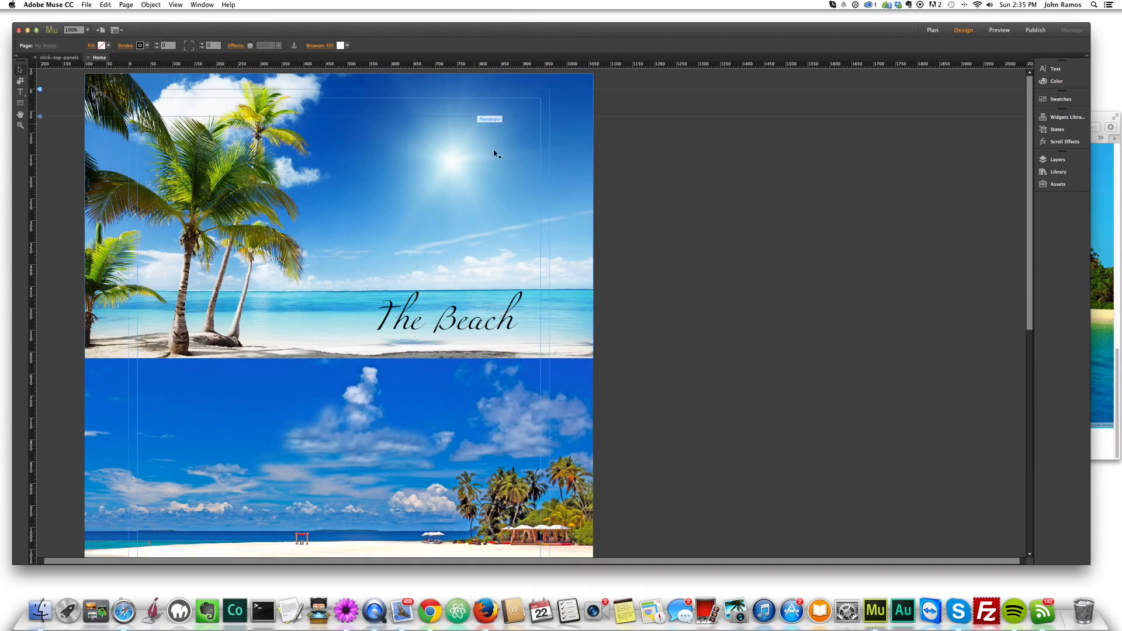
click(87, 5)
click(92, 18)
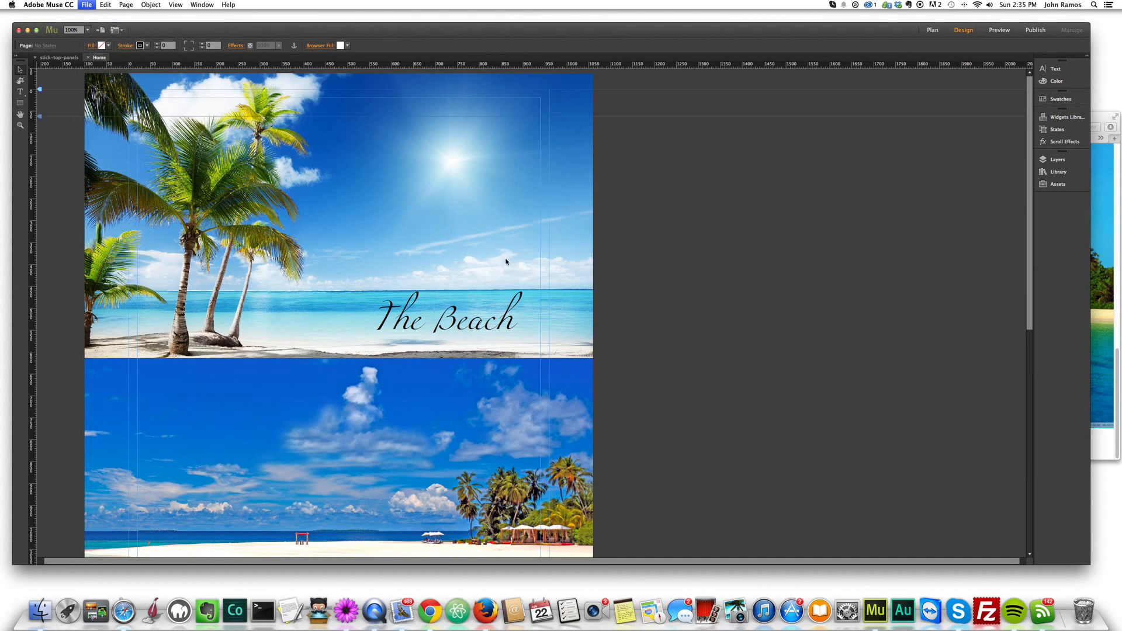
click(655, 402)
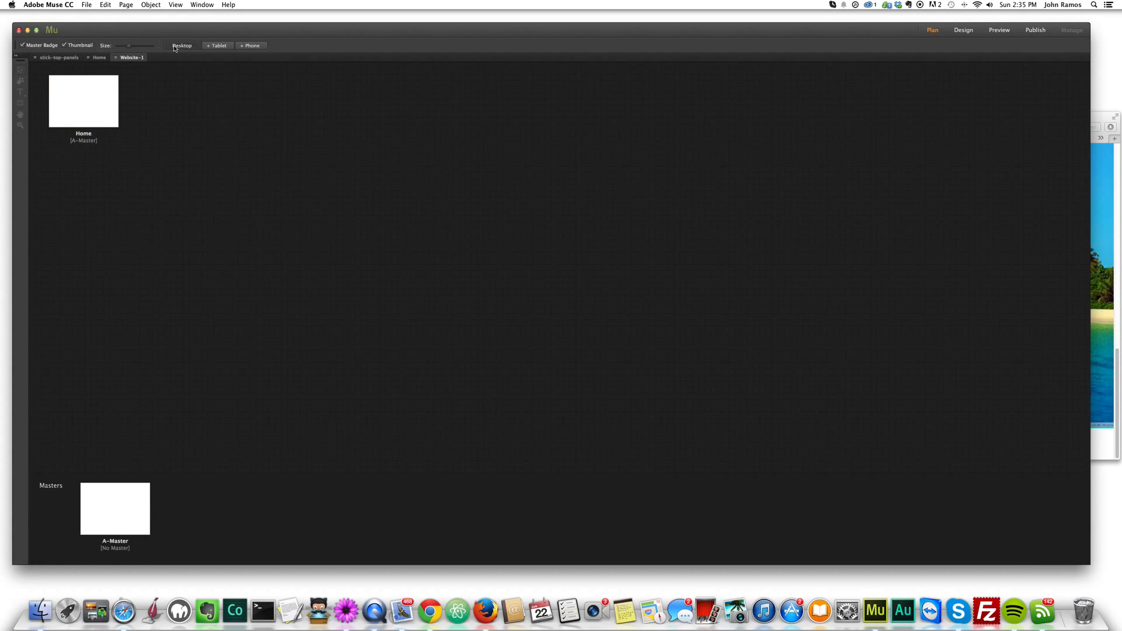
double_click(93, 94)
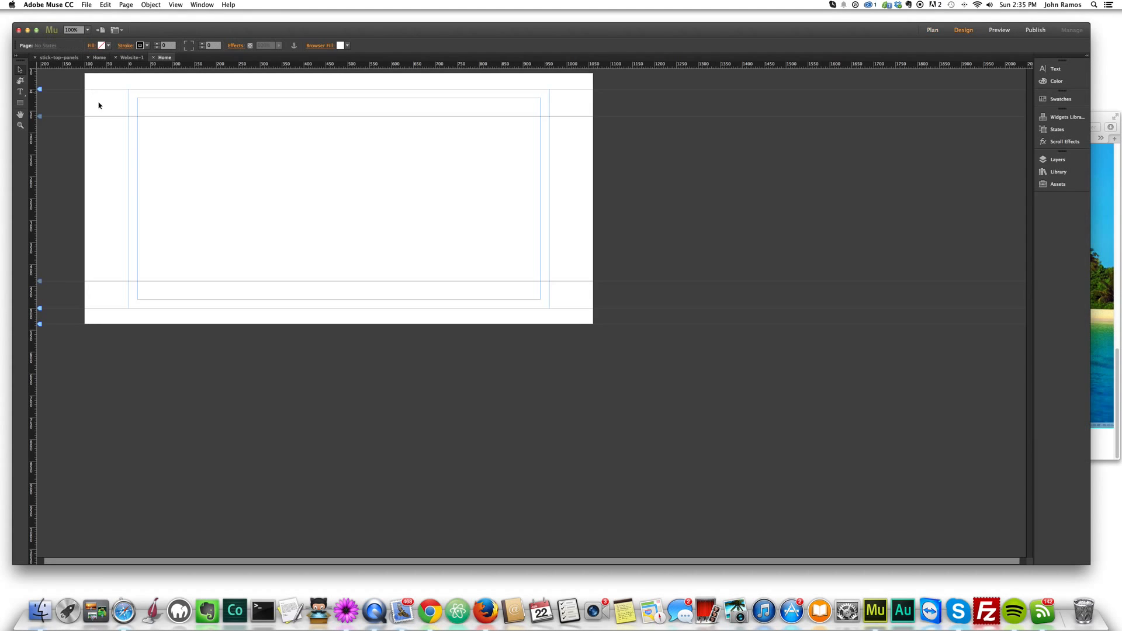
- Draw a rectangle about 1160 by 650 px from the top of the page, spanning the whole browser width
click(20, 103)
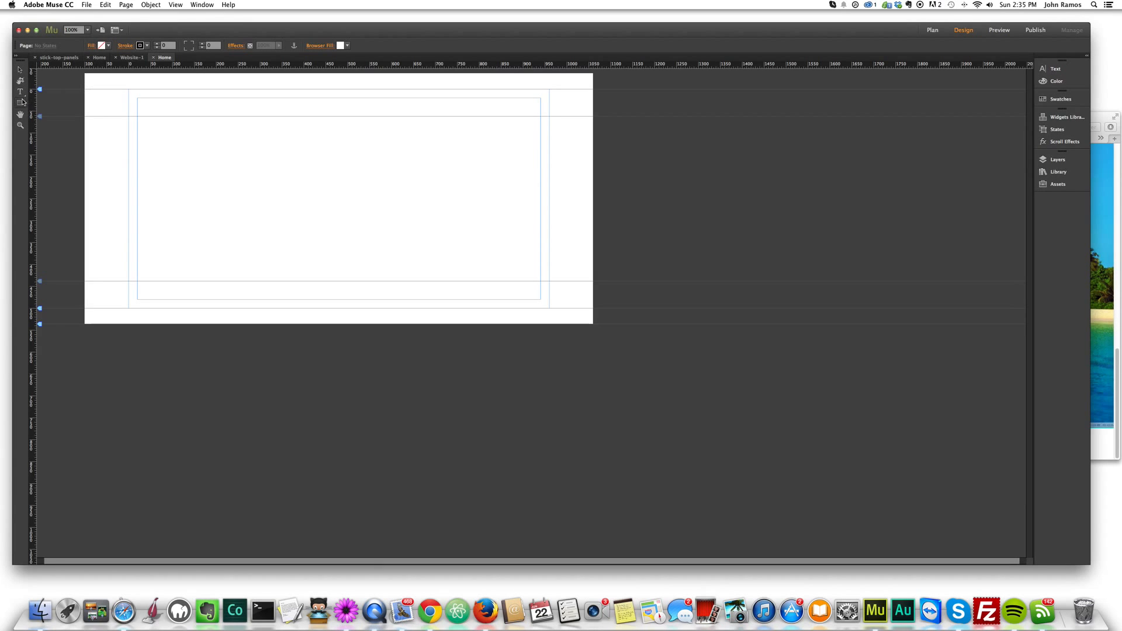
drag(85, 73, 594, 358)
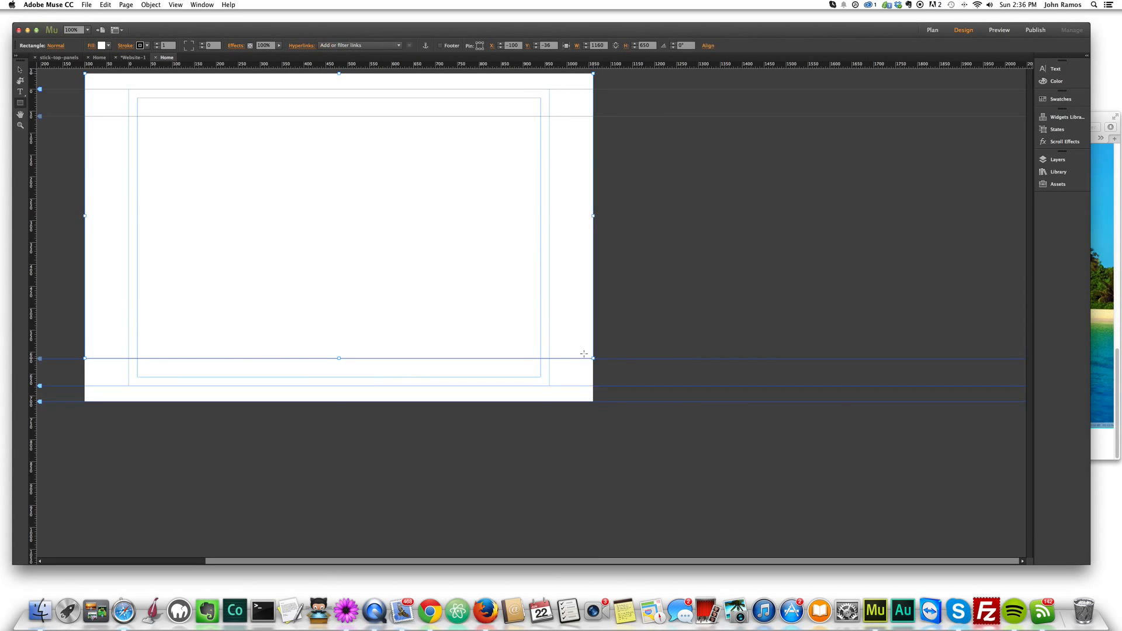
click(20, 70)
- Resize the sample site's browser preview to examine how the Mexico panel adapts to the window width
click(124, 611)
drag(616, 290, 227, 252)
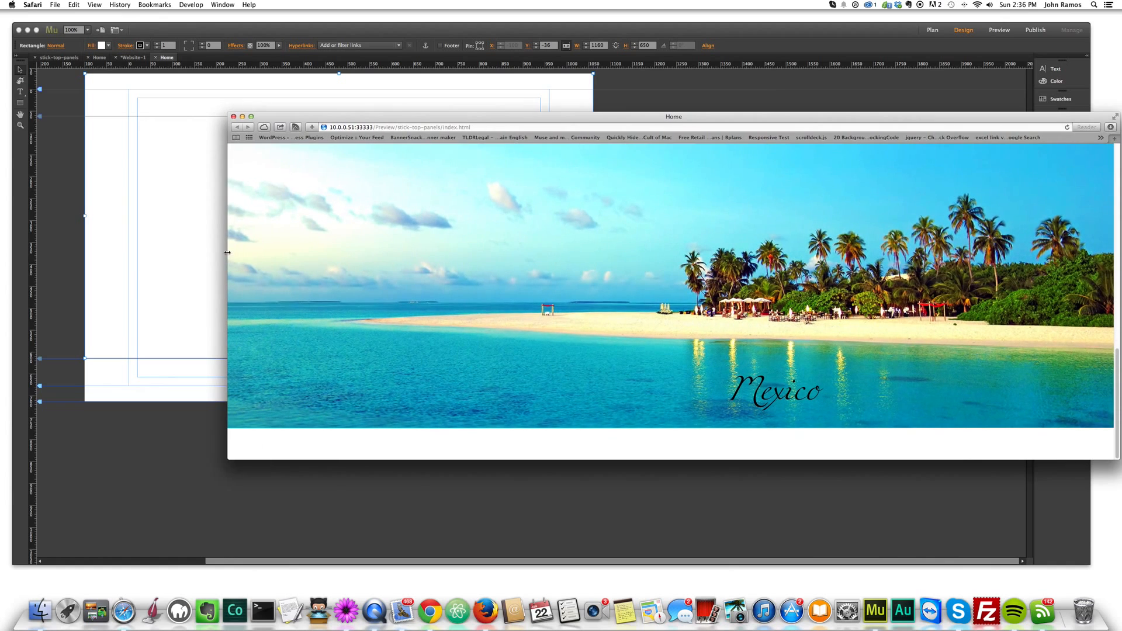
drag(224, 197, 609, 208)
- Align both side edges of the rectangle with the browser edges so it uses 100% width
click(68, 209)
drag(87, 217, 85, 217)
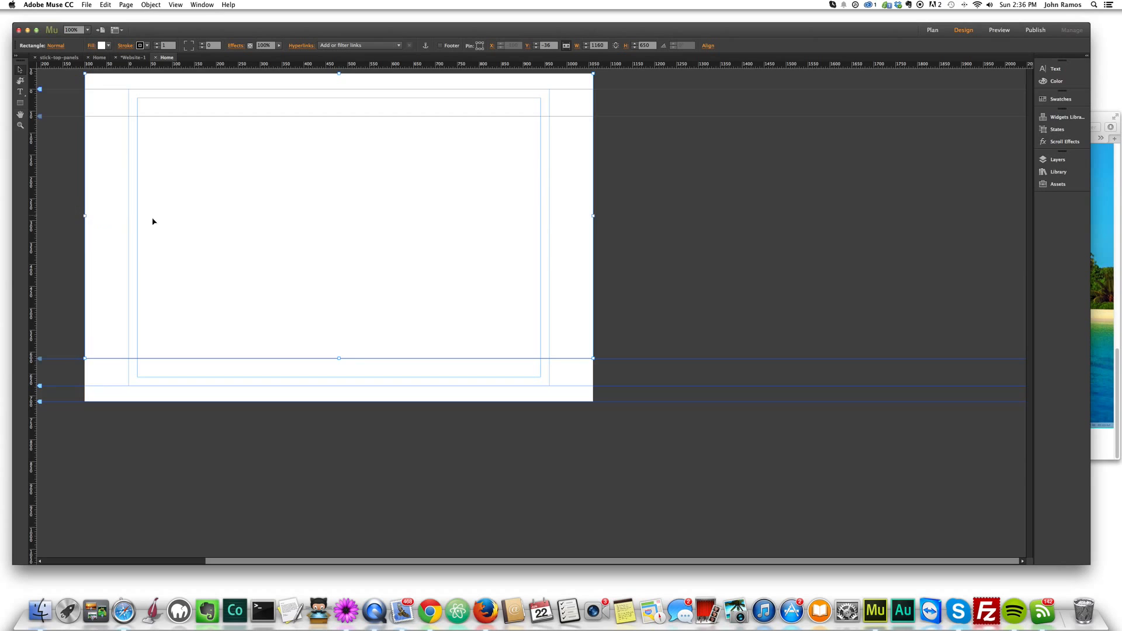
drag(594, 216, 594, 216)
click(132, 202)
- Fill the rectangle with the tropical_beach_paradise wallpaper image
click(91, 47)
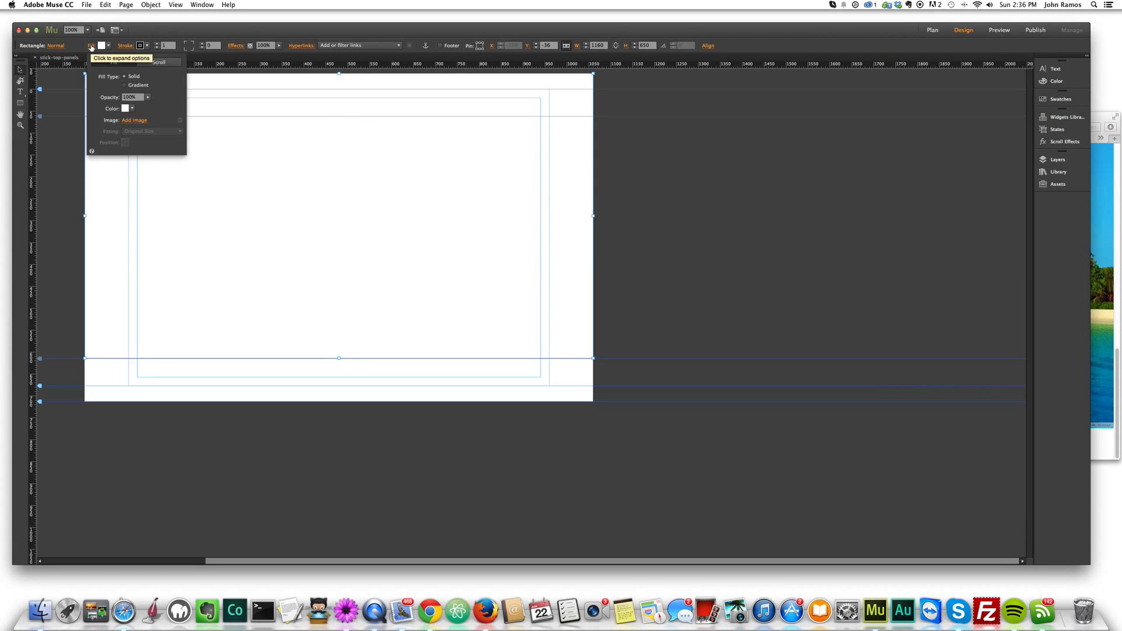
click(135, 120)
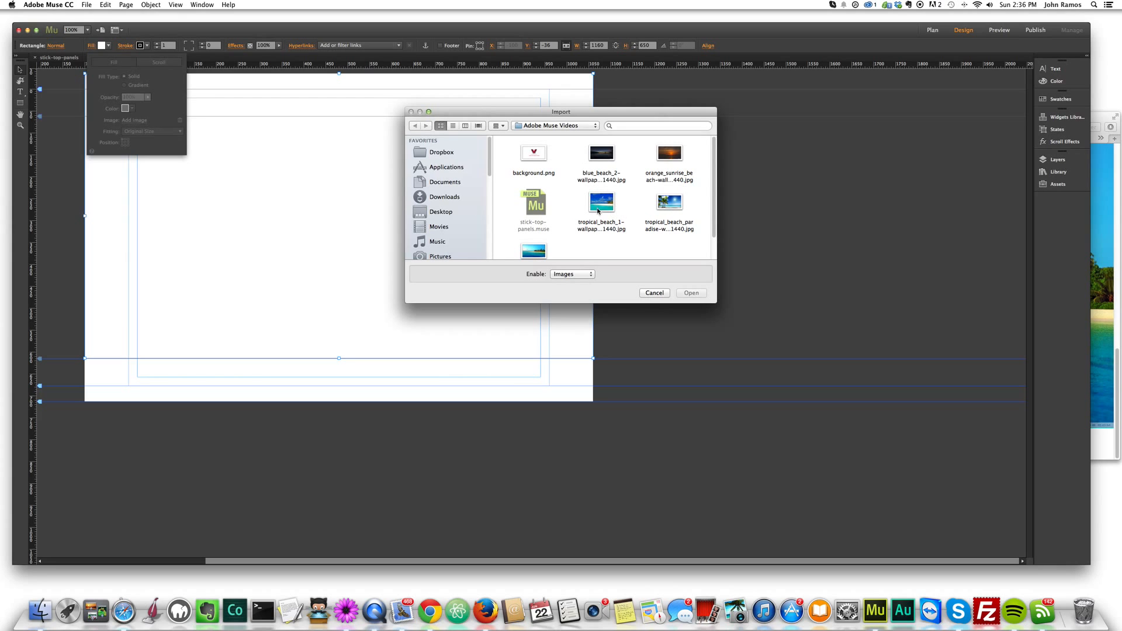
double_click(669, 203)
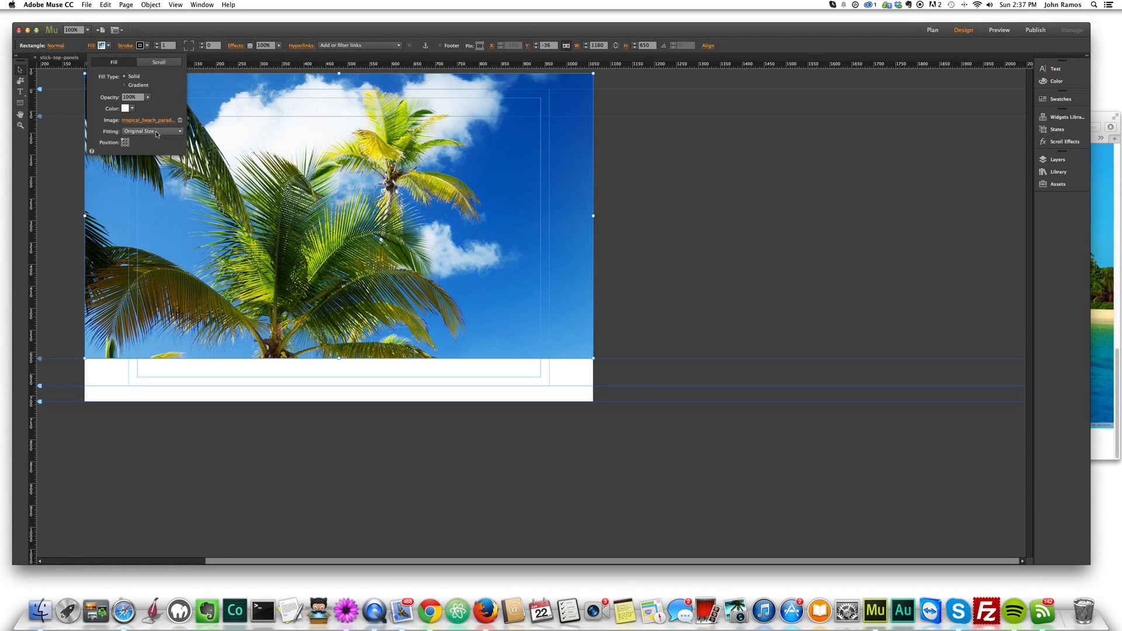
- Set the fill image's fitting to Scale To Fill and choose its position anchor
click(181, 132)
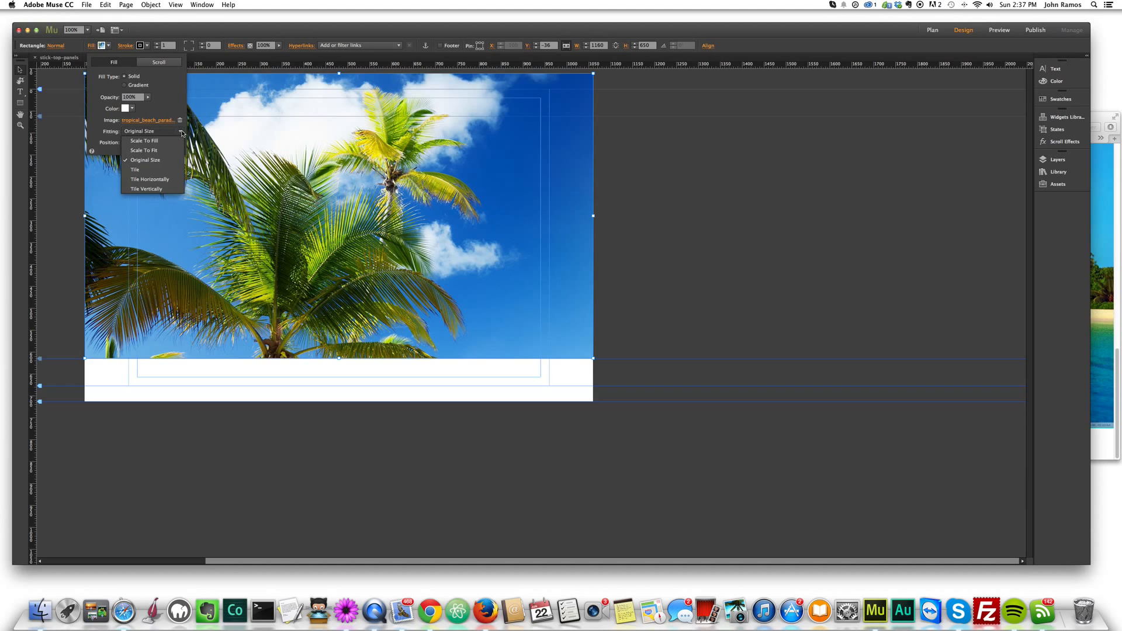
click(152, 151)
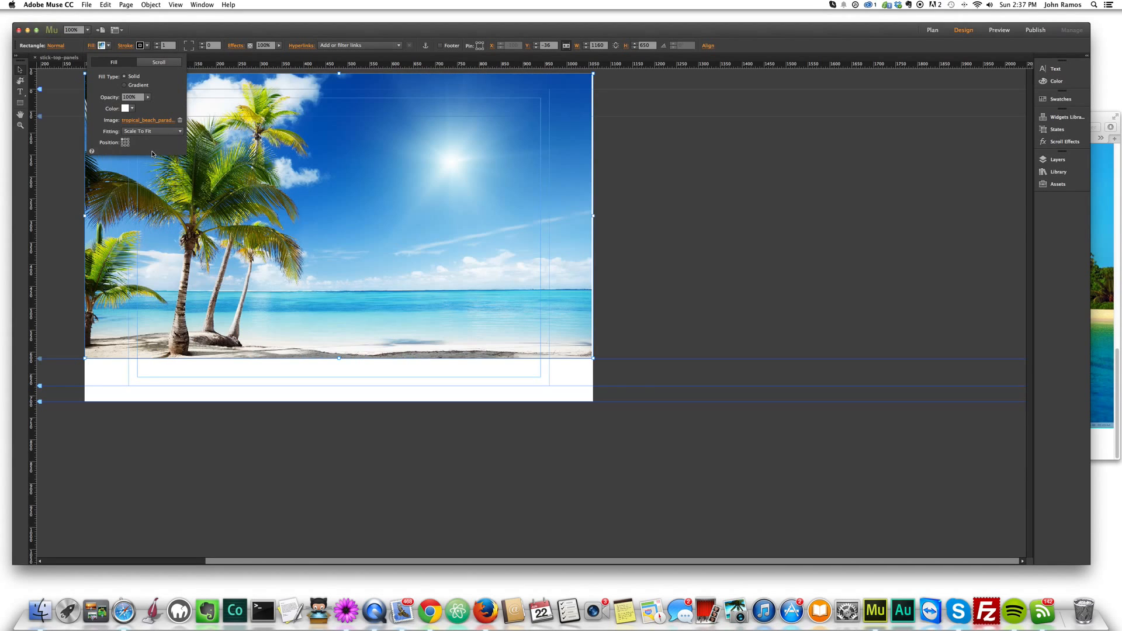
click(154, 132)
click(157, 142)
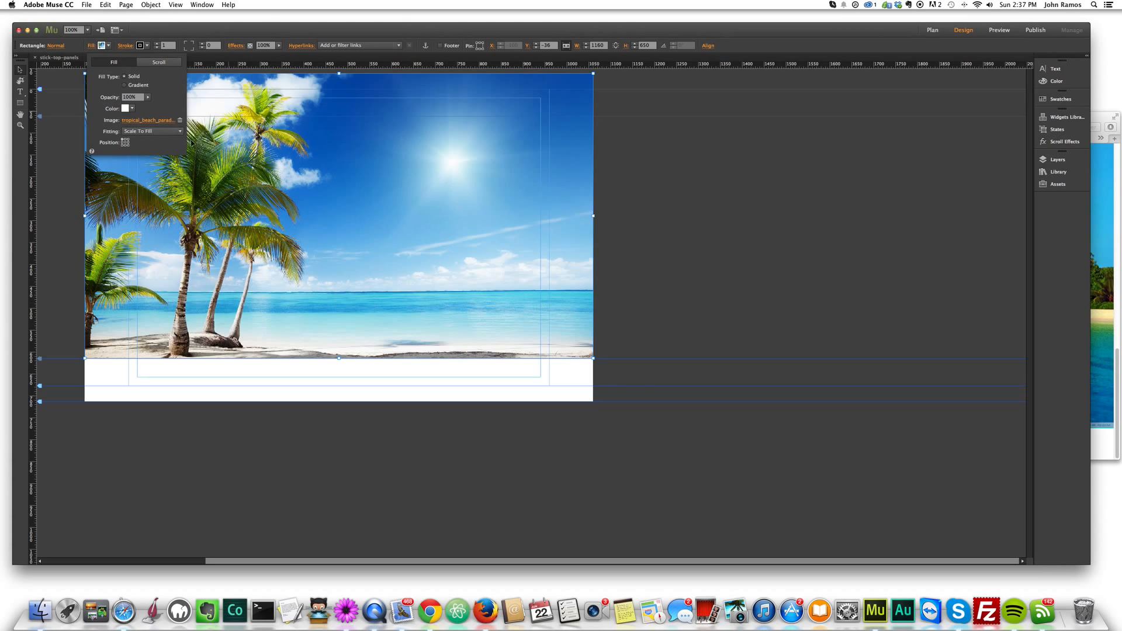
click(128, 143)
click(125, 142)
click(321, 277)
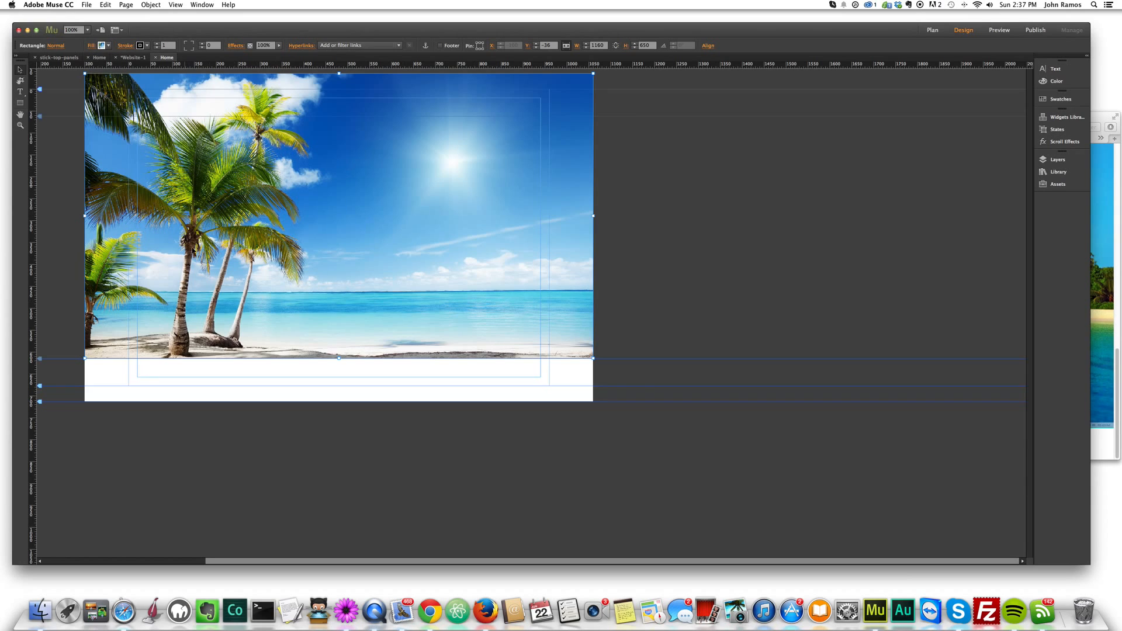
- Preview the new page in the browser and widen the window to check the beach panel's edges
key(super+shift+e)
drag(606, 256, 525, 222)
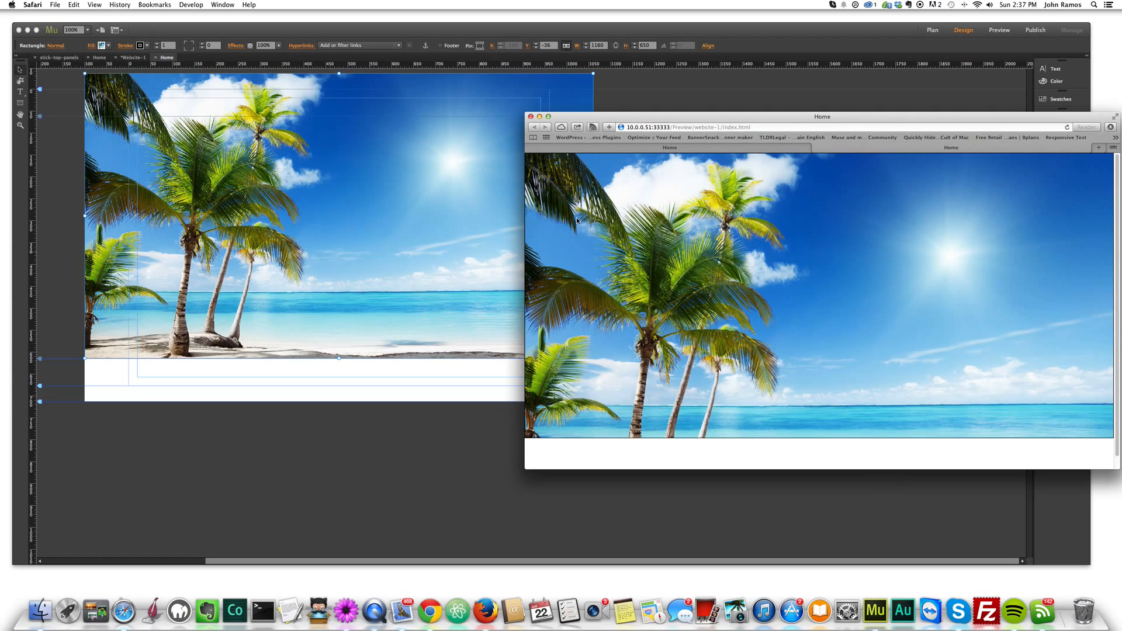
click(272, 150)
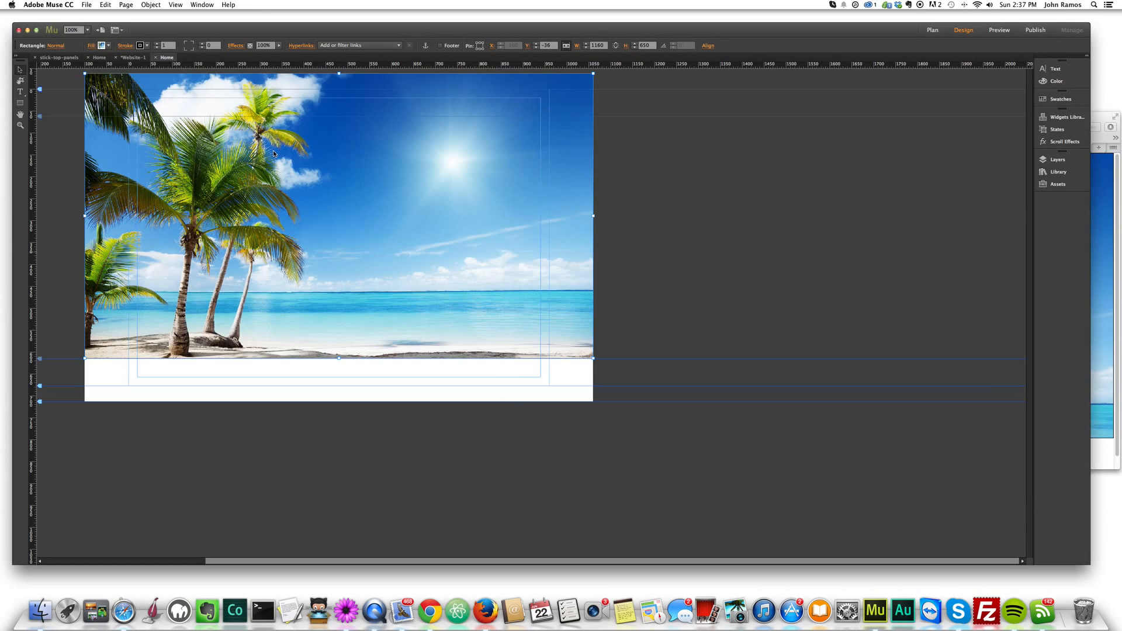
- Remove the rectangle's stroke by setting its weight to 0 and its color to none
click(157, 48)
click(146, 46)
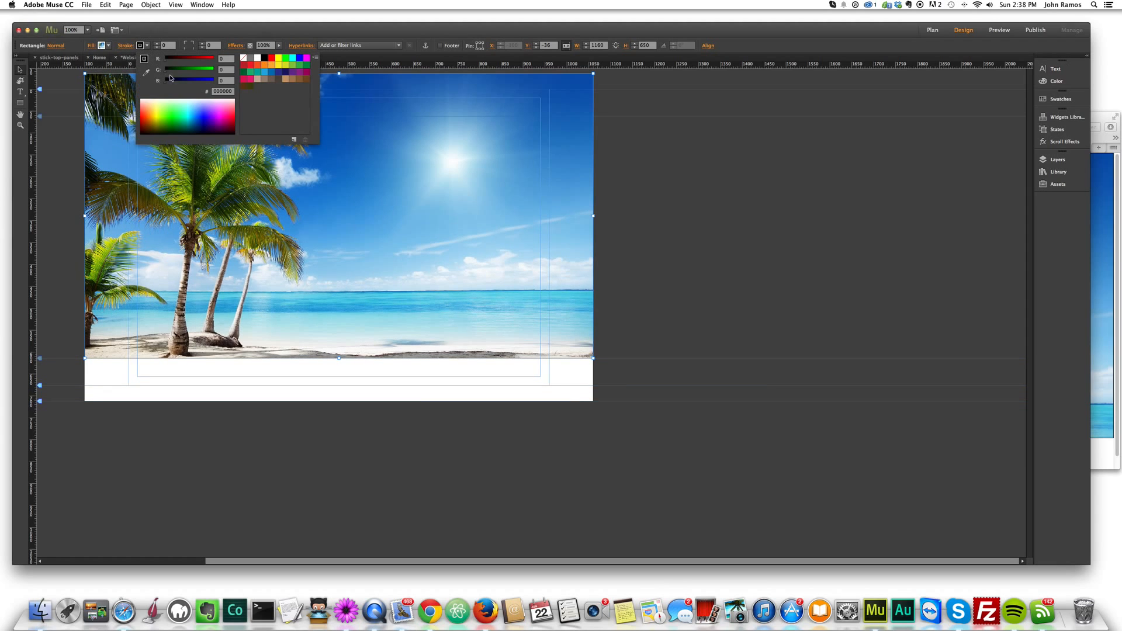
click(242, 59)
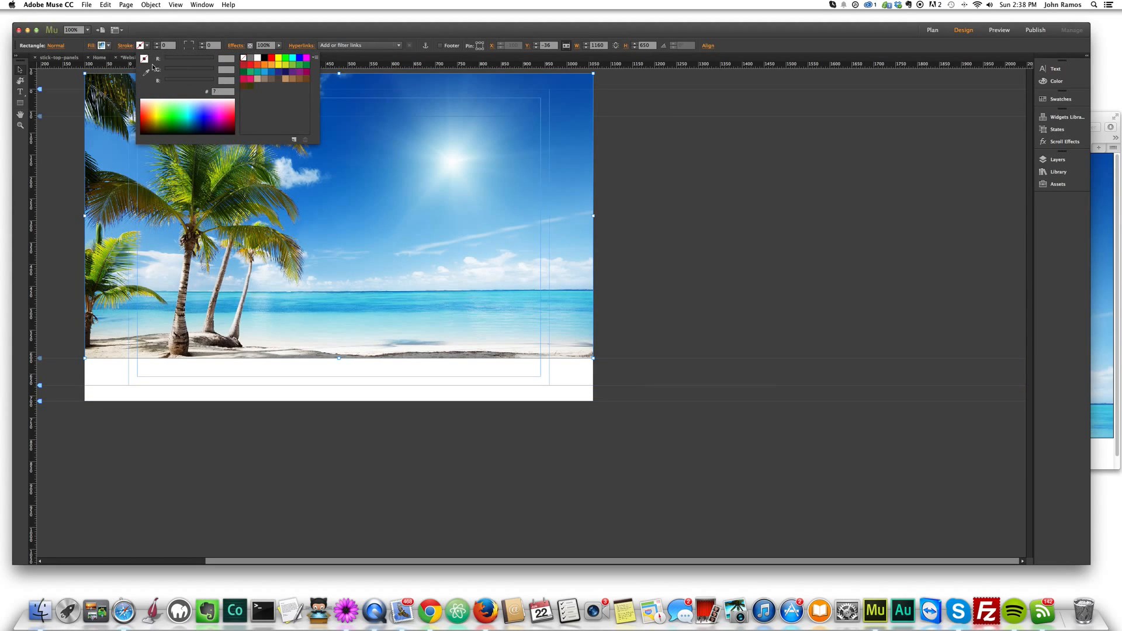
click(651, 175)
click(635, 198)
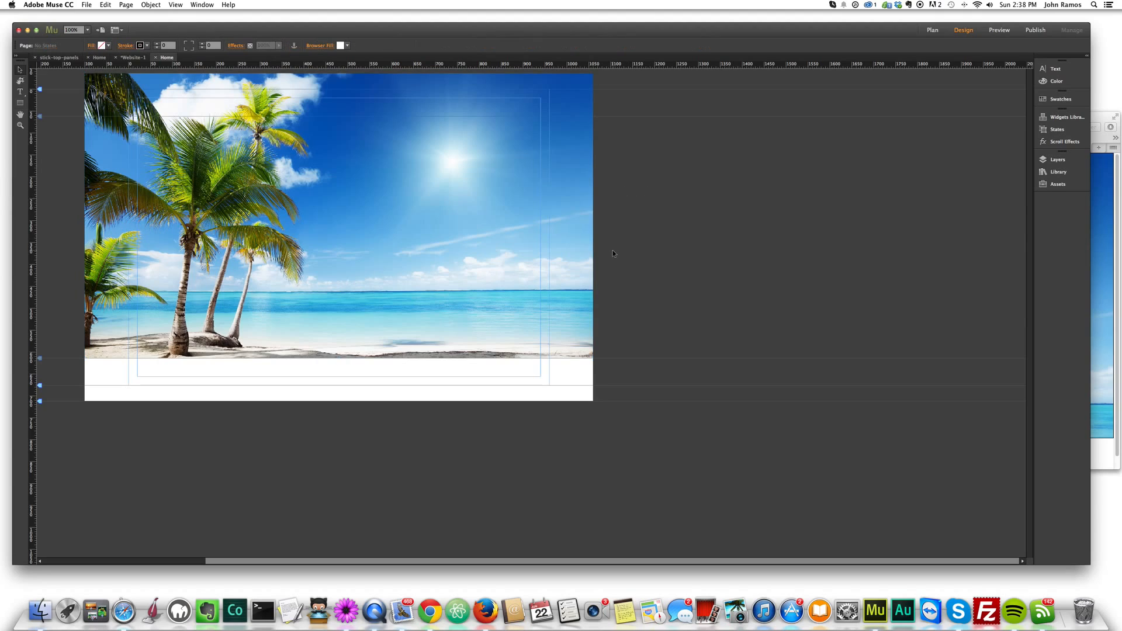
- Preview the page again, resizing and scrolling the browser to check the borderless beach panel
key(super+shift+e)
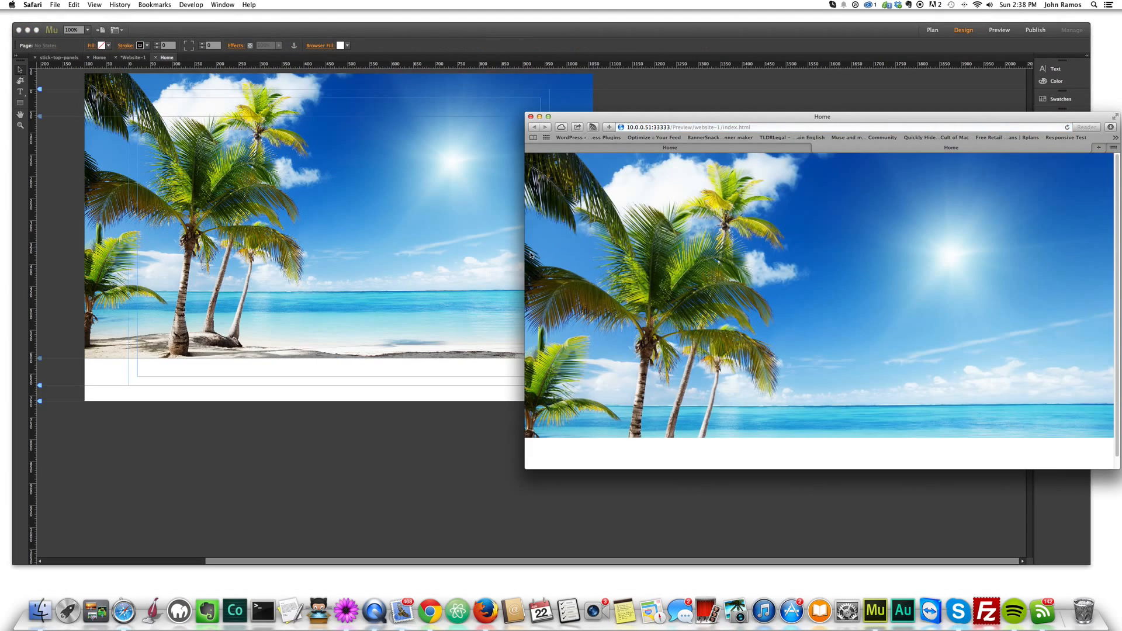
drag(526, 253, 589, 252)
drag(392, 240, 659, 236)
scroll(741, 307, down, 2)
scroll(742, 308, up, 2)
scroll(822, 316, down, 2)
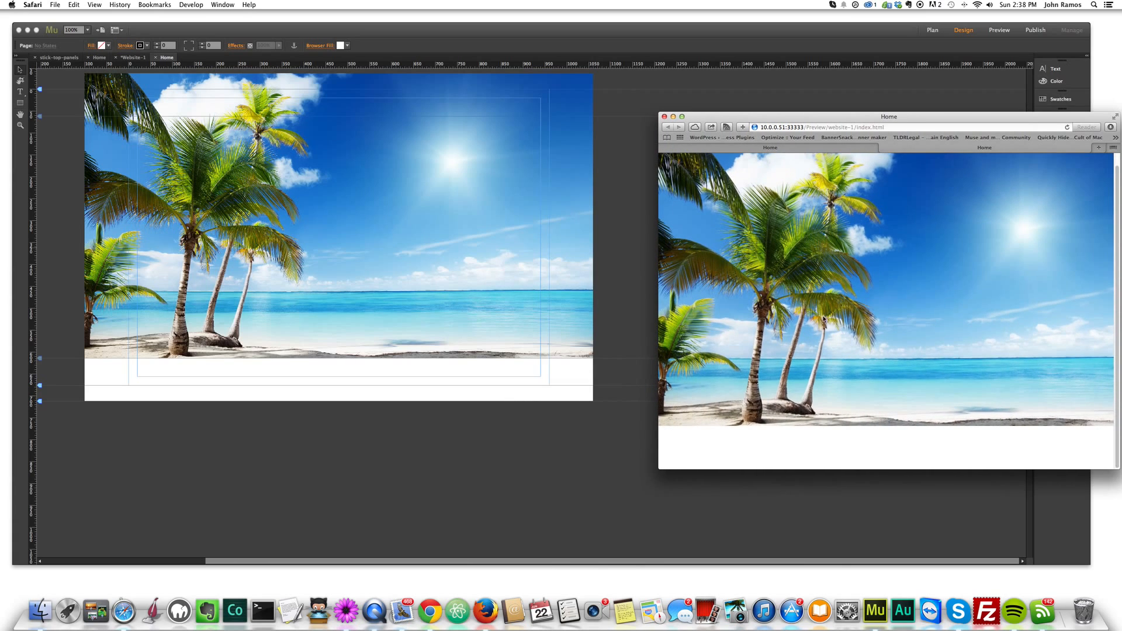
click(471, 450)
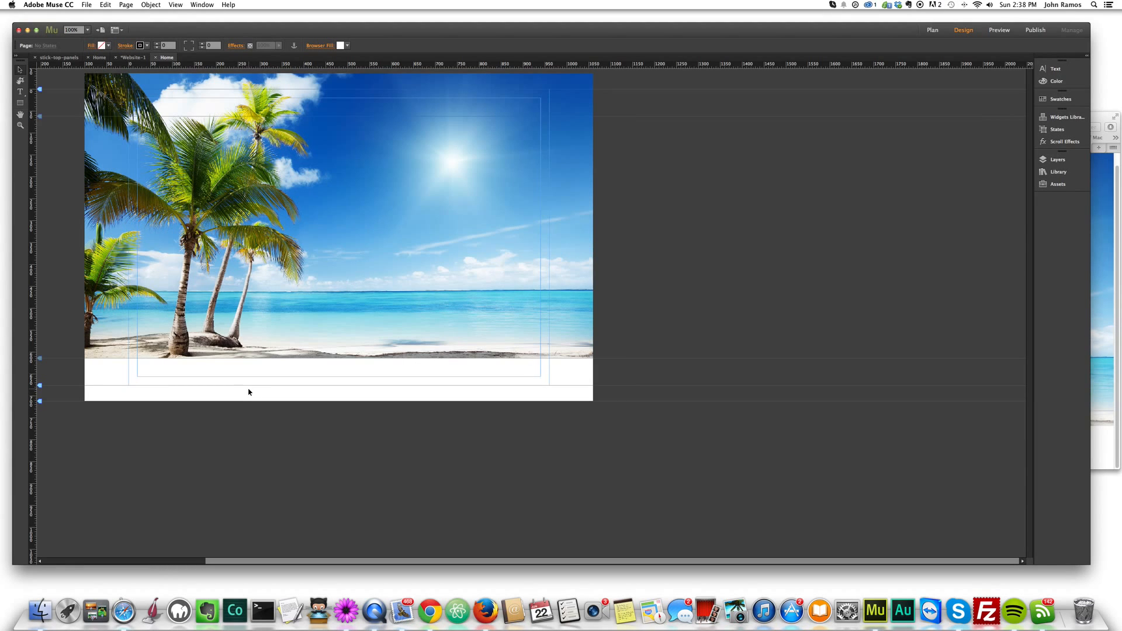
click(124, 612)
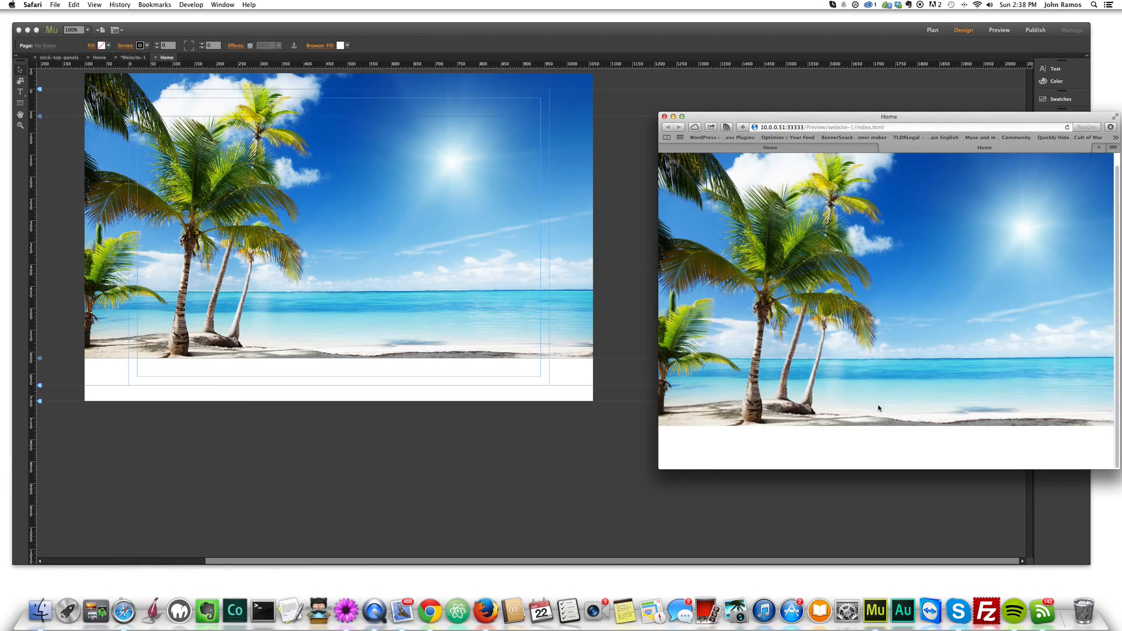
- Add a text frame reading "The Beach" over the lower part of the beach panel and select its text
click(605, 213)
click(556, 217)
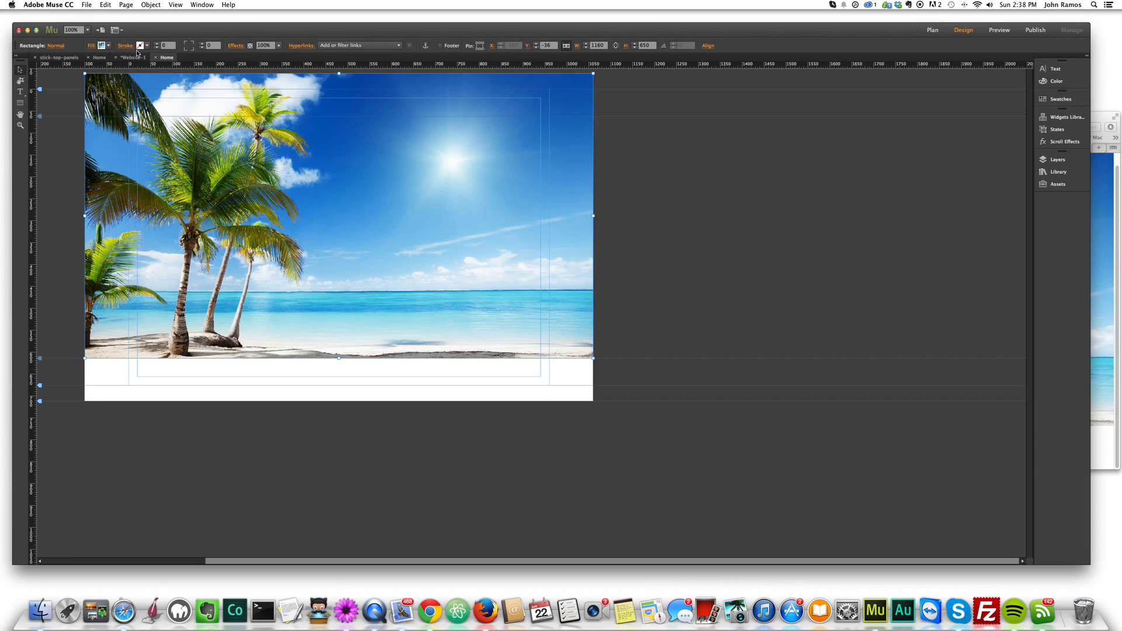
click(21, 92)
drag(385, 302, 540, 358)
text(The Beach)
click(326, 296)
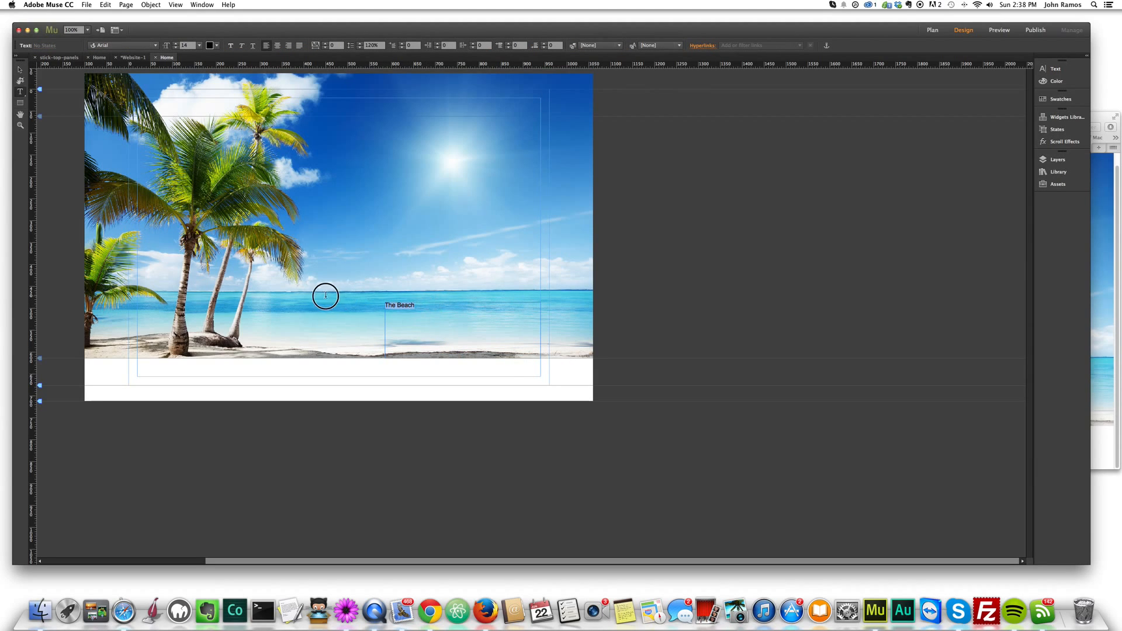
- Set the "The Beach" text to size 60 in the Miama font
click(200, 45)
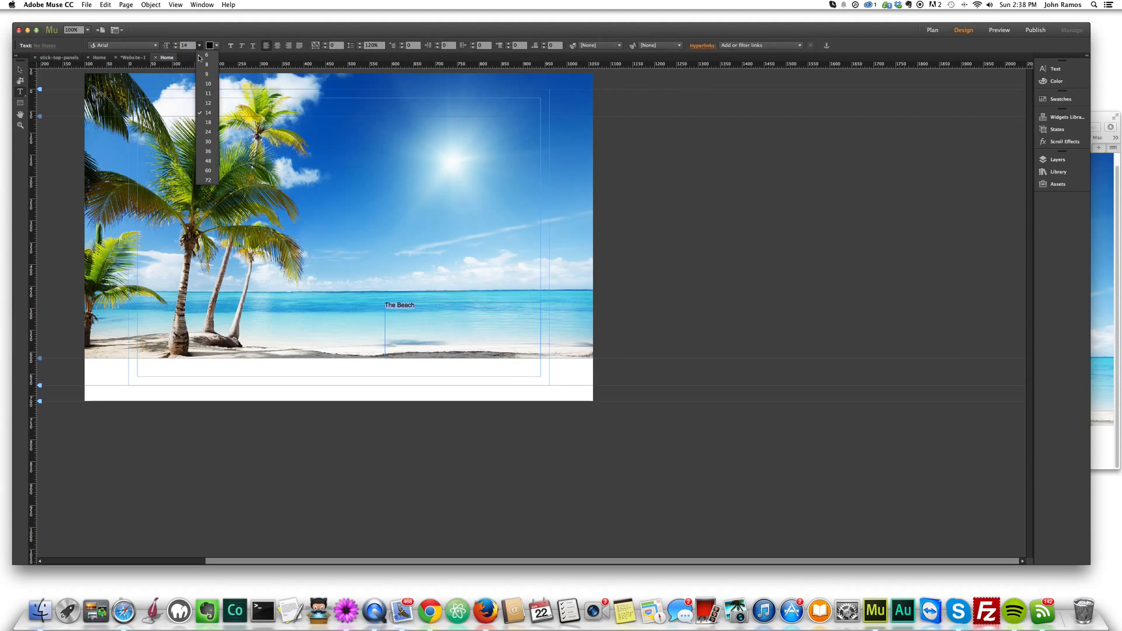
click(208, 170)
click(123, 45)
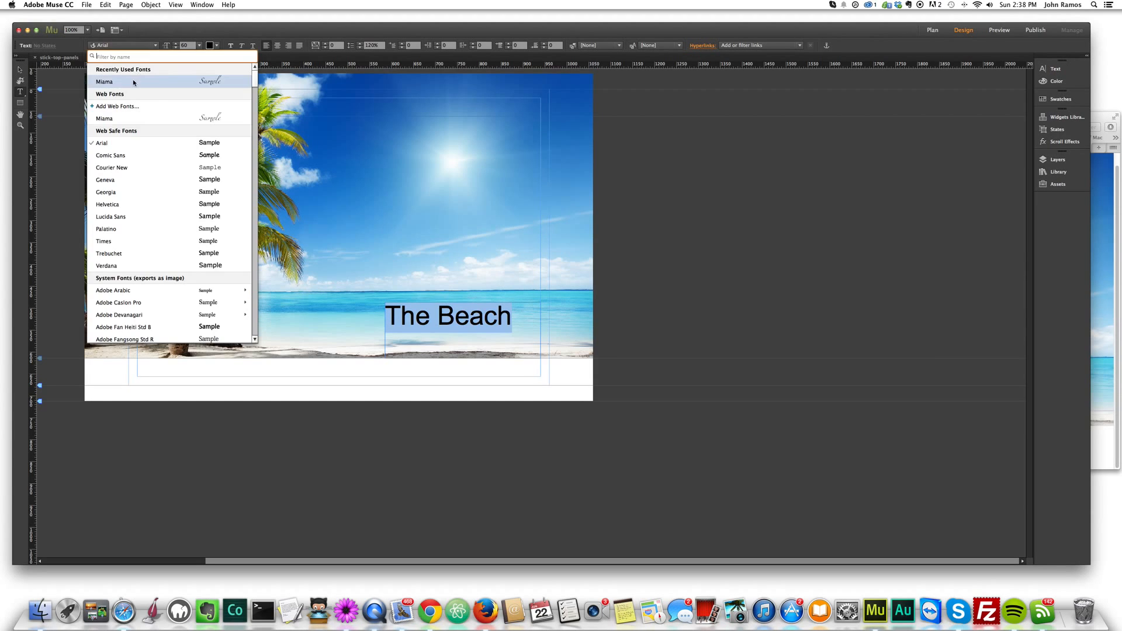
click(132, 83)
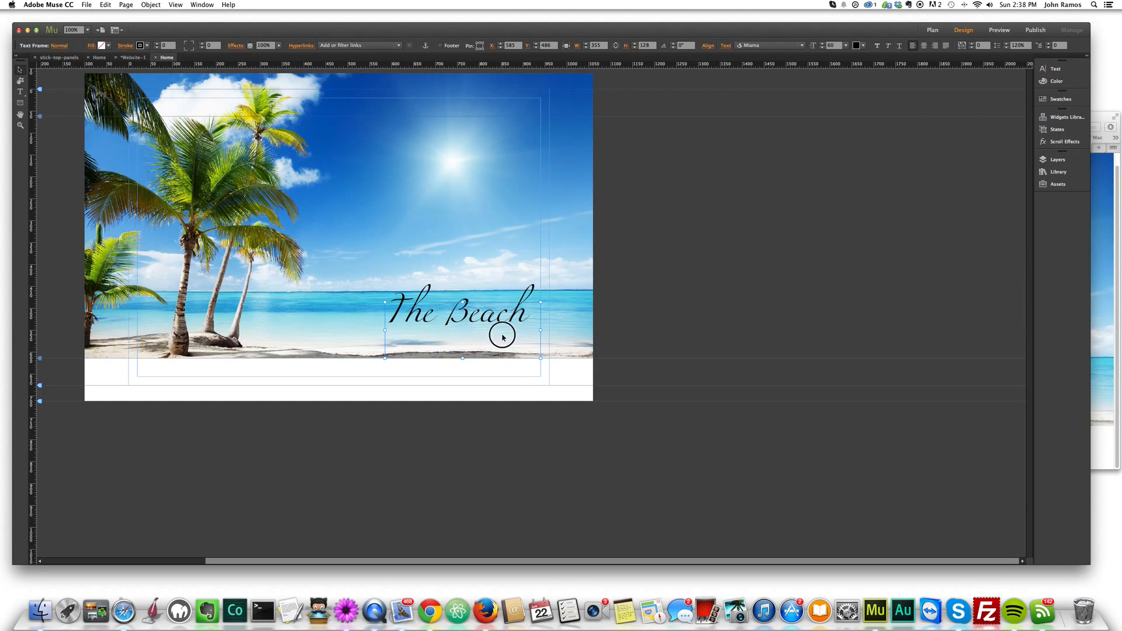
- Shrink the text frame's height to 84 and shift it to X 605, against the outer column guide
drag(462, 302, 463, 323)
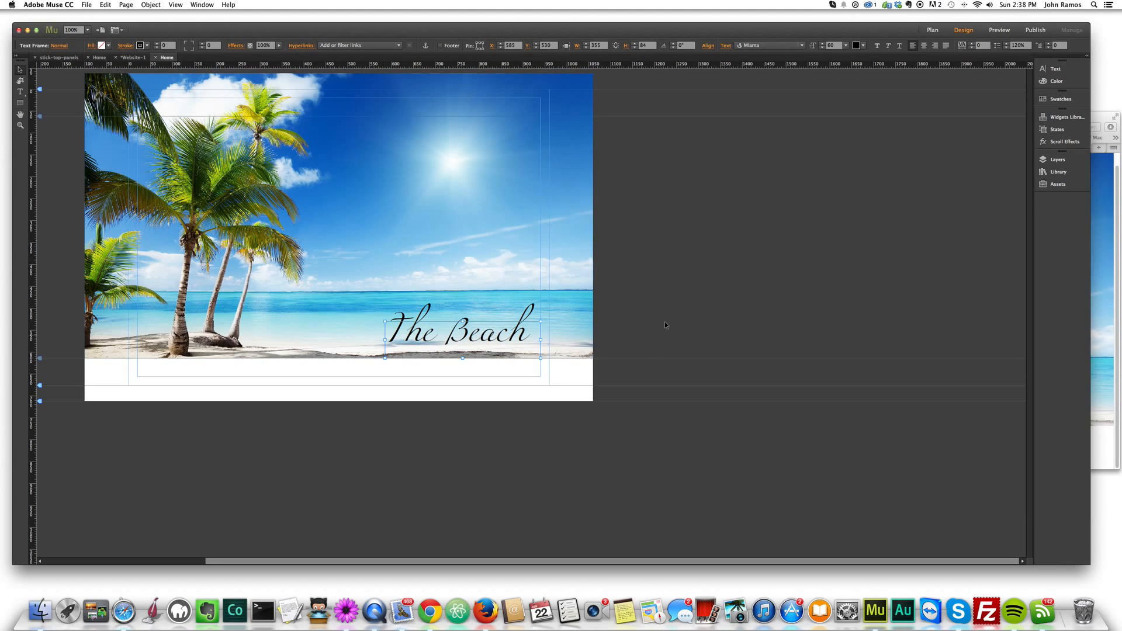
click(660, 312)
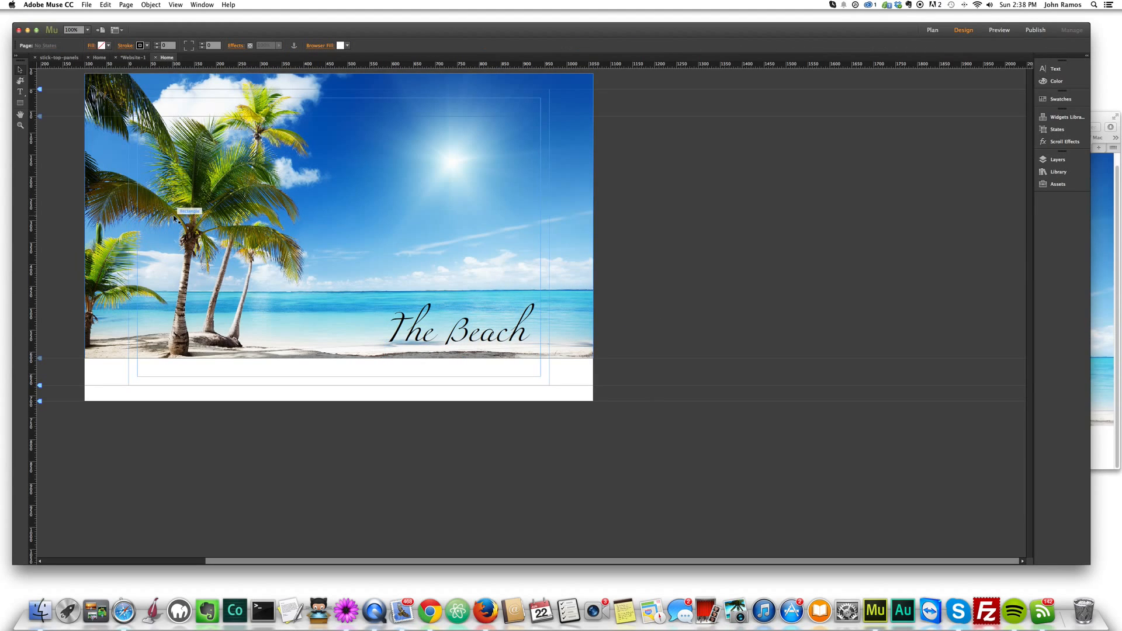
drag(454, 340, 462, 340)
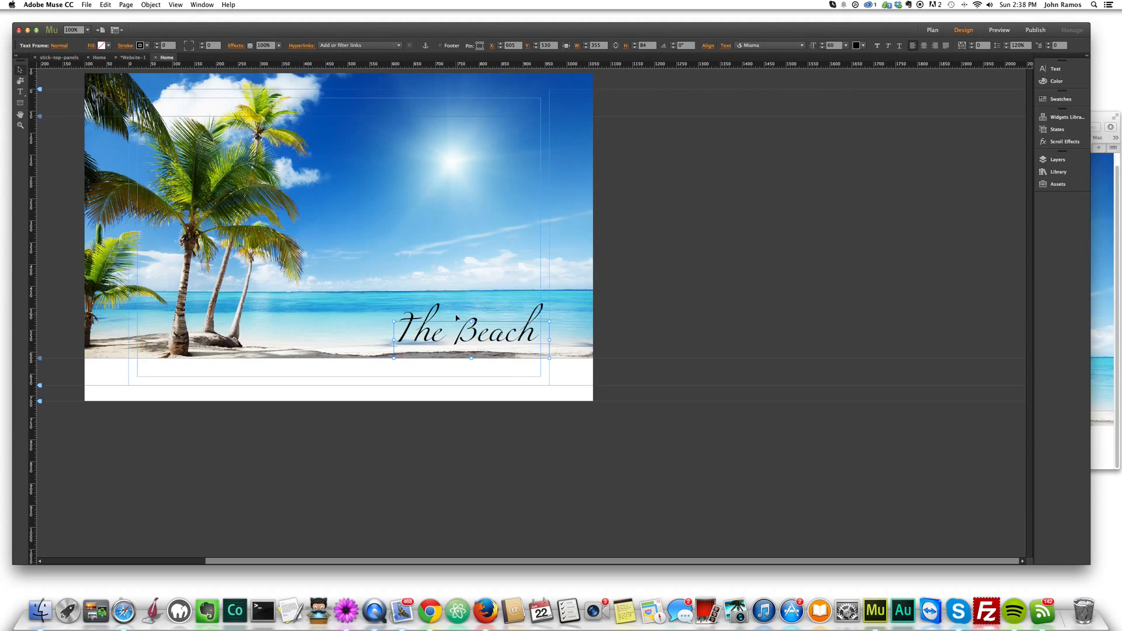
- Enable scroll motion on the beach rectangle with an initial vertical speed of 1 and a final vertical speed of 0
click(346, 193)
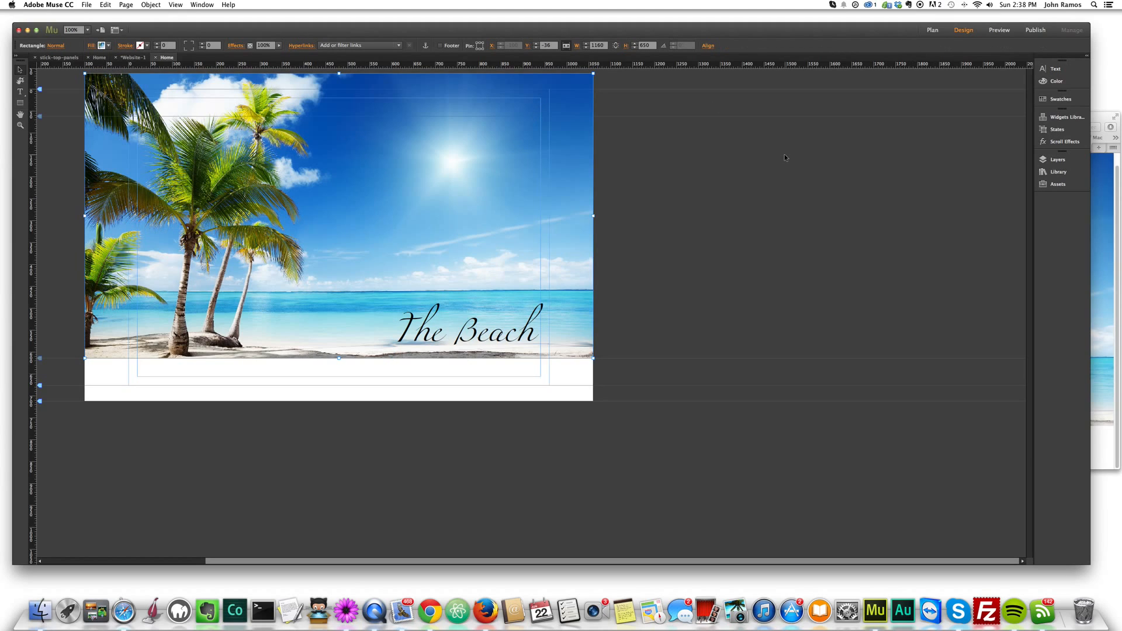
click(1051, 148)
click(1038, 139)
click(1050, 145)
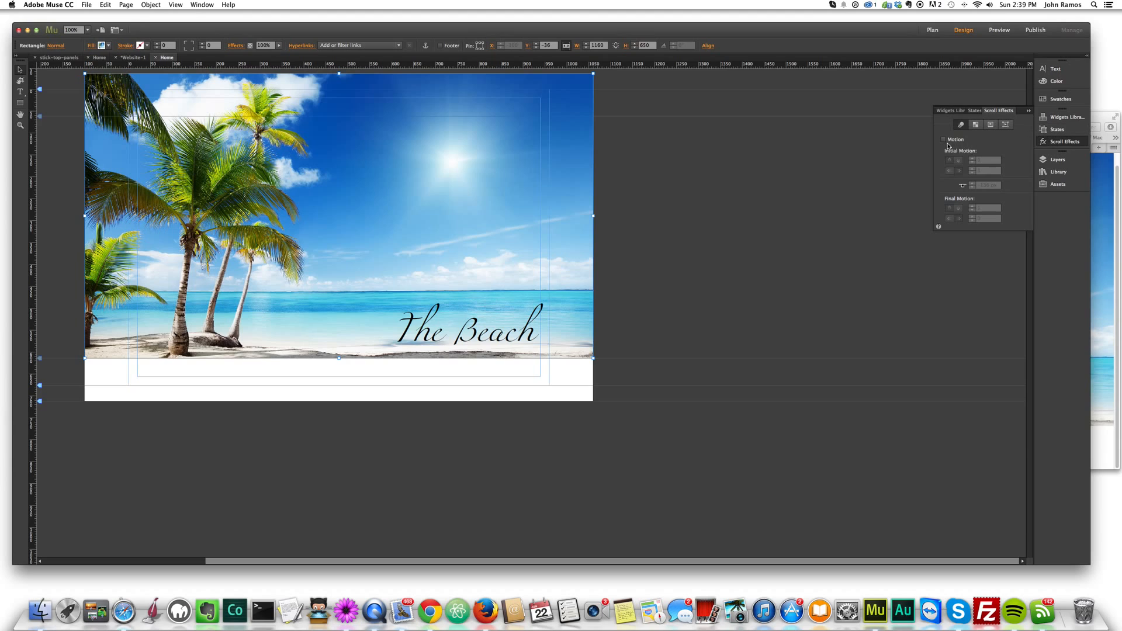
click(1068, 142)
click(1068, 143)
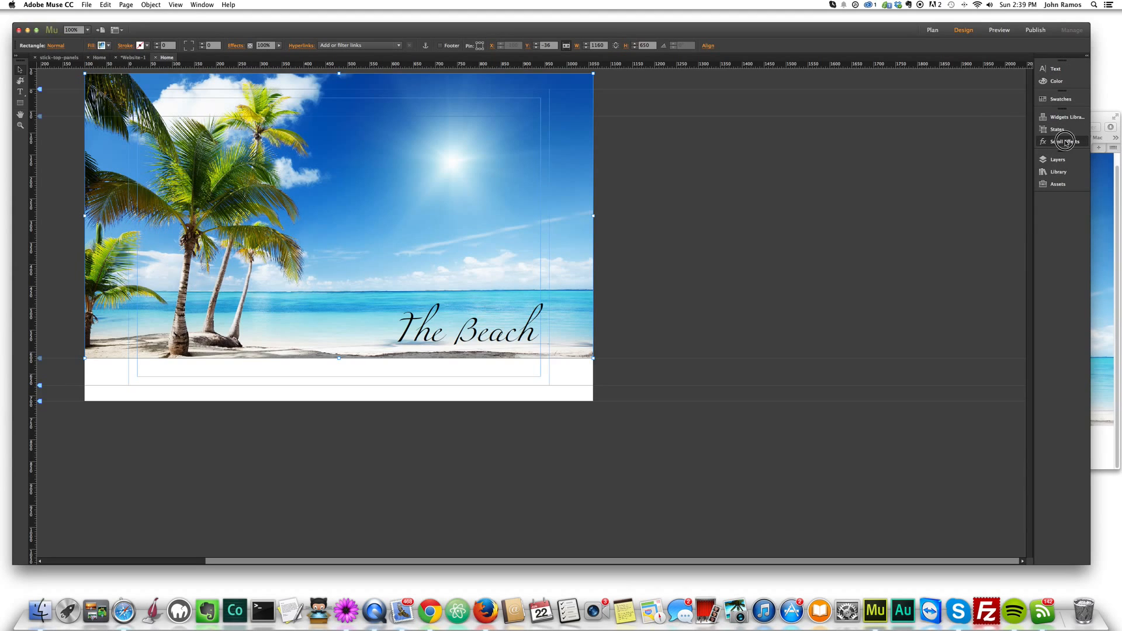
click(955, 141)
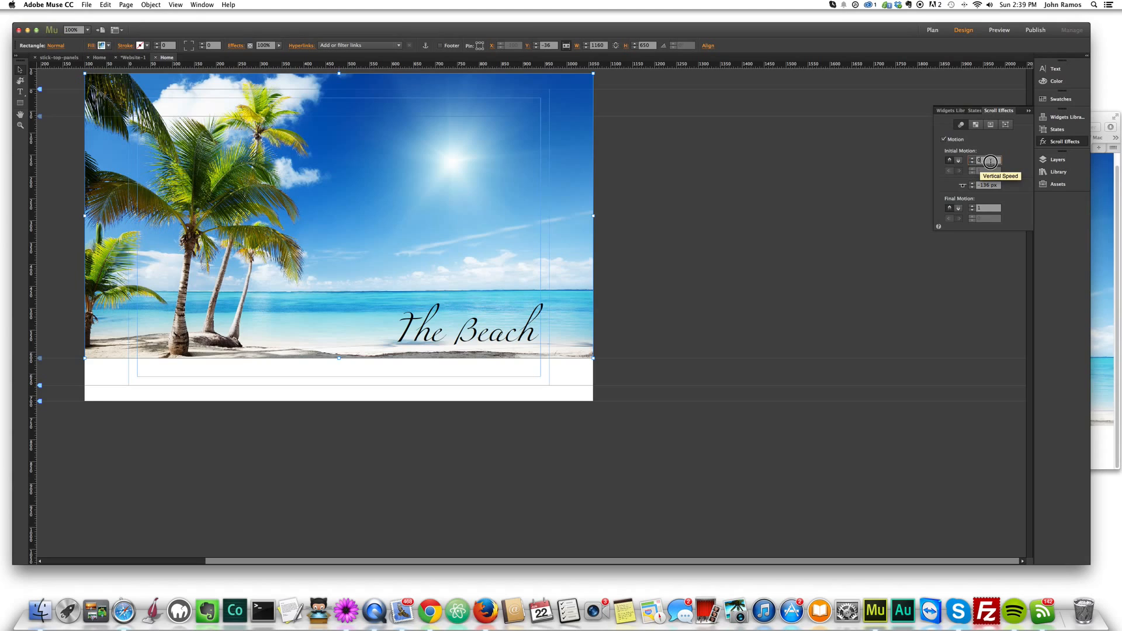
text(1)
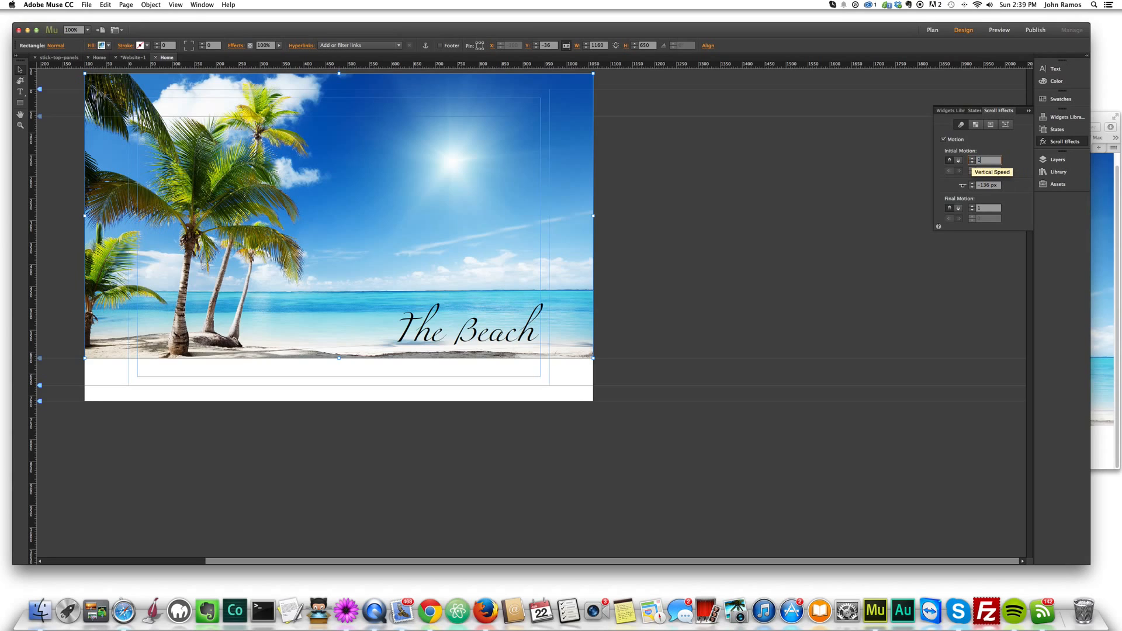
click(983, 208)
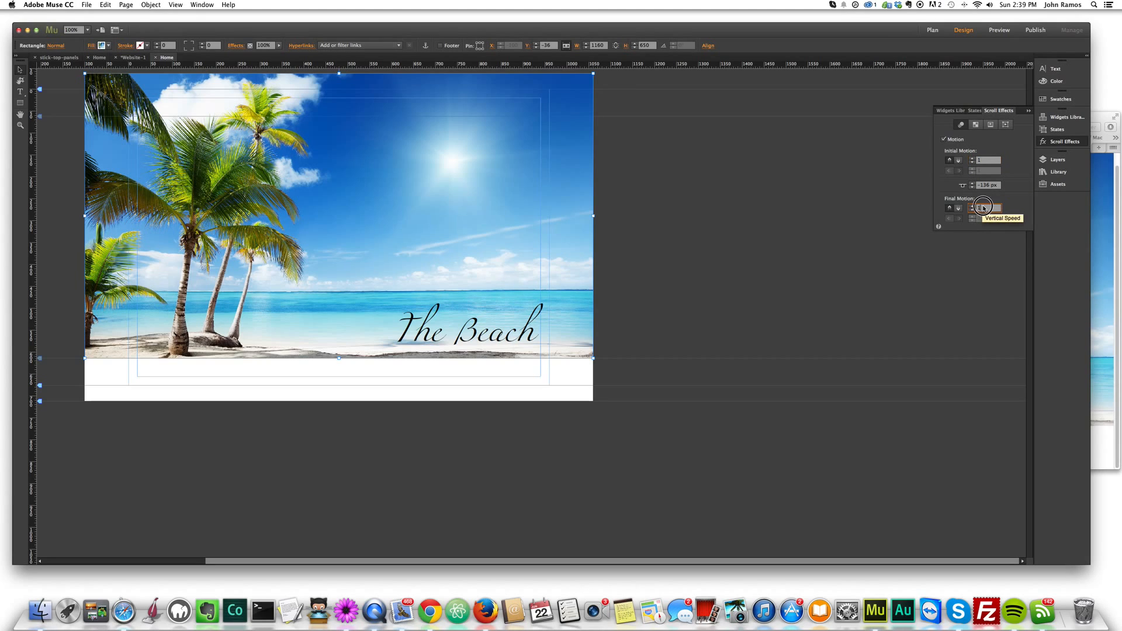
text(0)
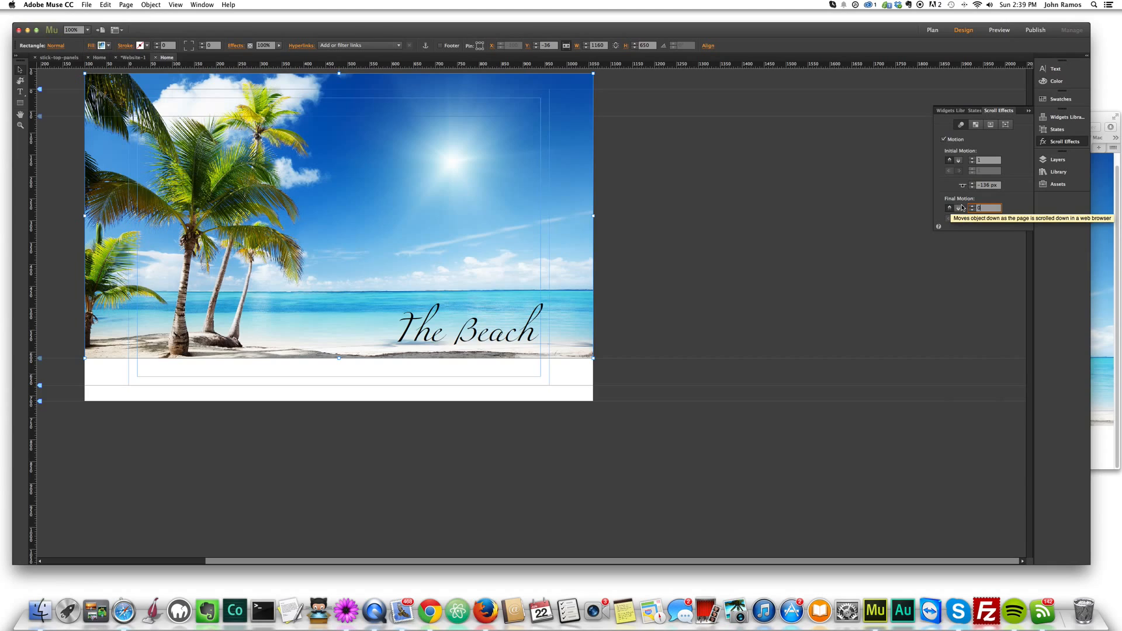
click(962, 208)
- Move the rectangle's motion key position to its upper edge at -36 px, keeping the final vertical speed at 0
click(982, 185)
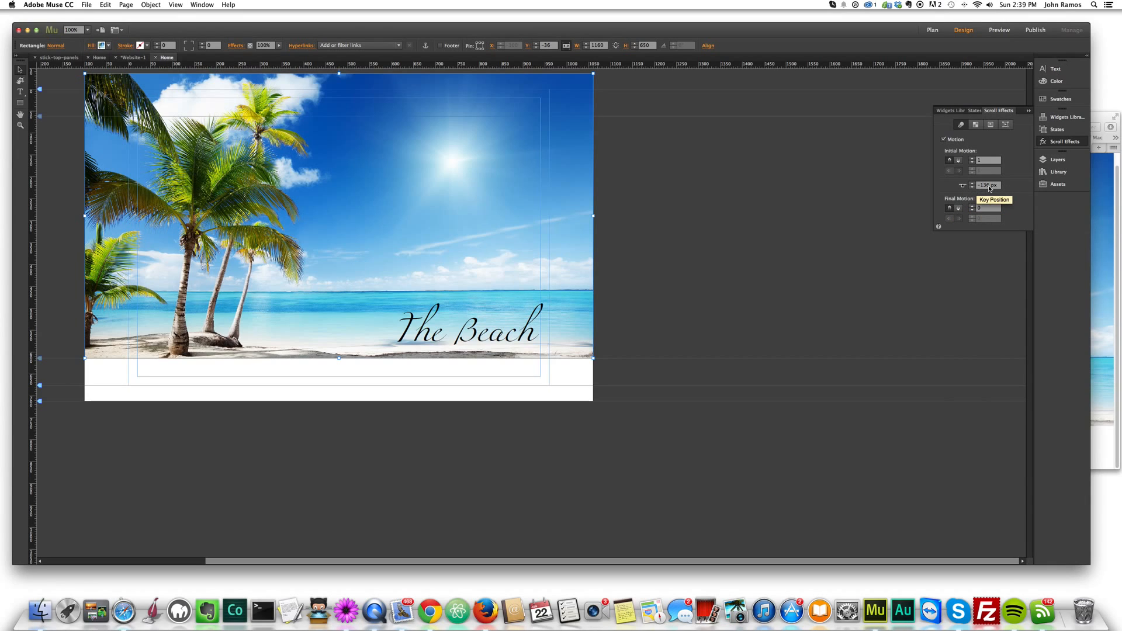
text(0)
key(Return)
drag(338, 91, 339, 77)
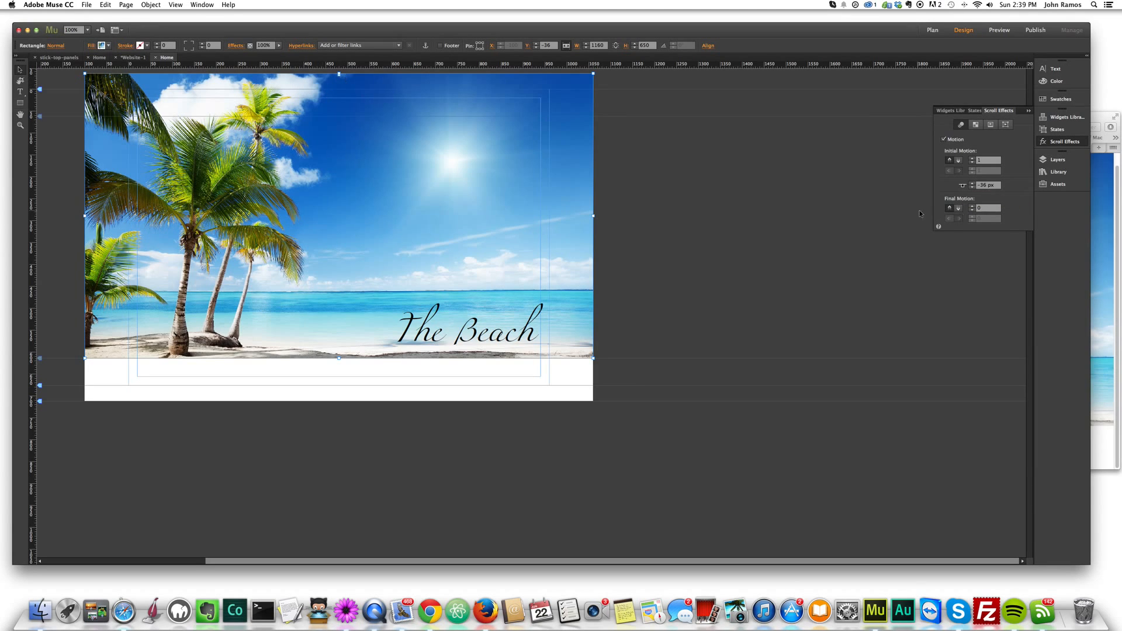
click(987, 207)
key(Return)
click(654, 224)
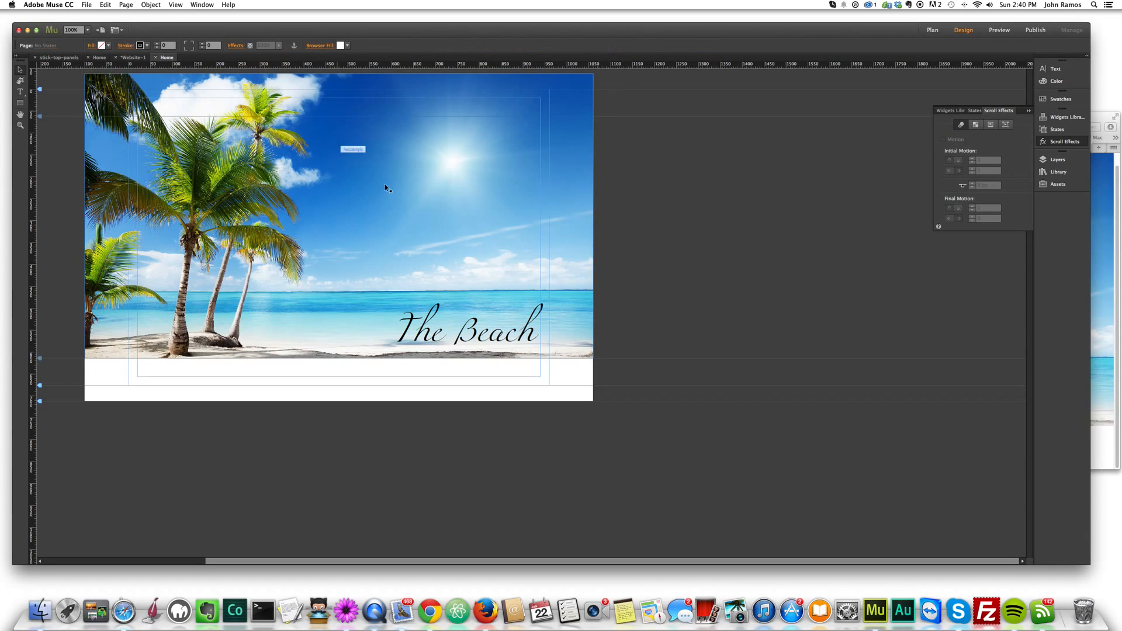
- Enable scroll motion on the "The Beach" text frame with initial speeds of 1 vertical and 0 horizontal and a final vertical speed of 0
click(408, 134)
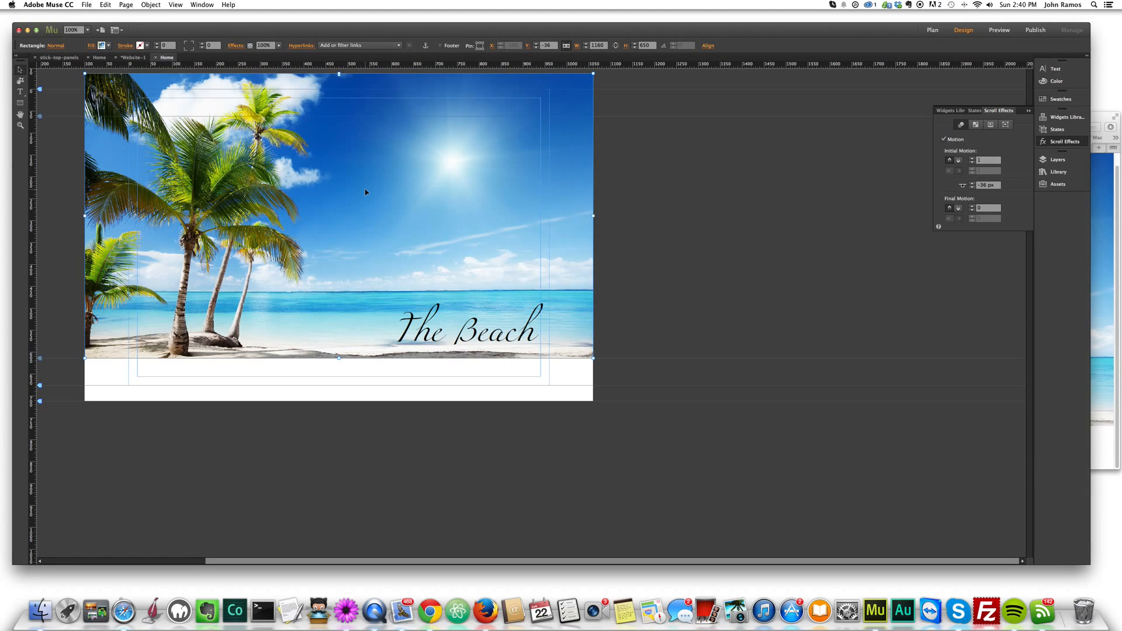
click(490, 328)
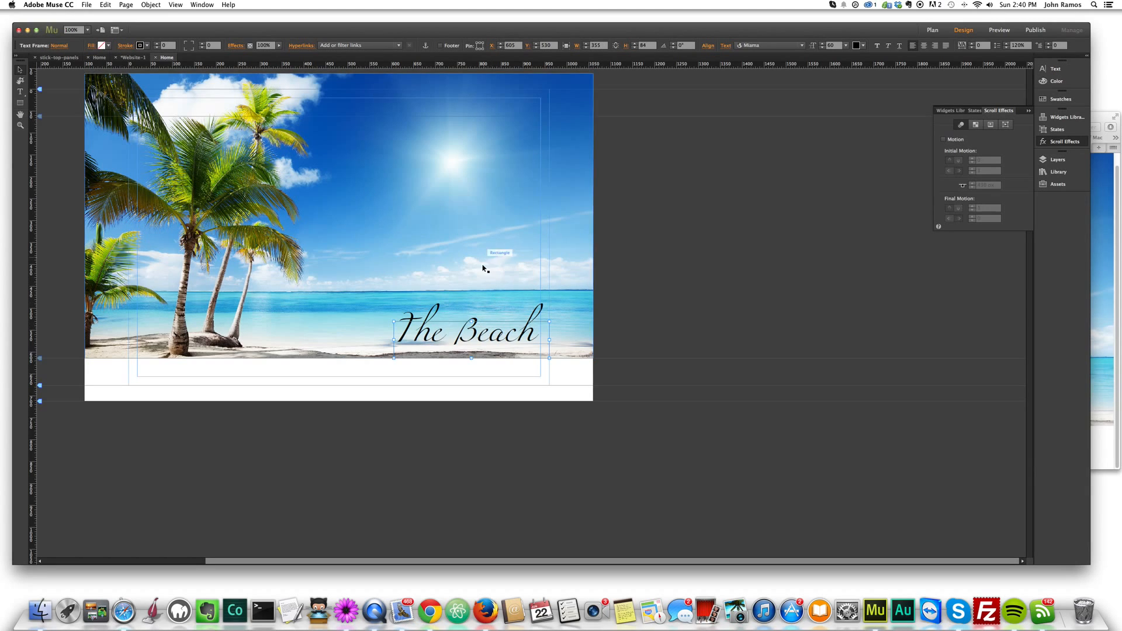
click(947, 140)
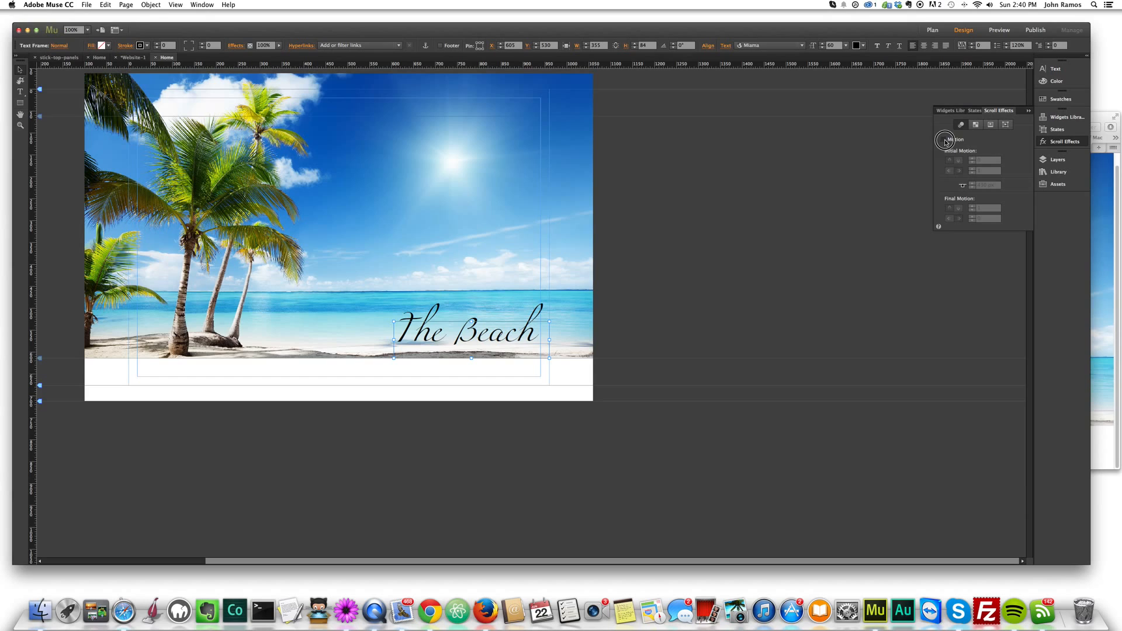
double_click(996, 160)
text(1)
key(Tab)
text(0)
key(Tab)
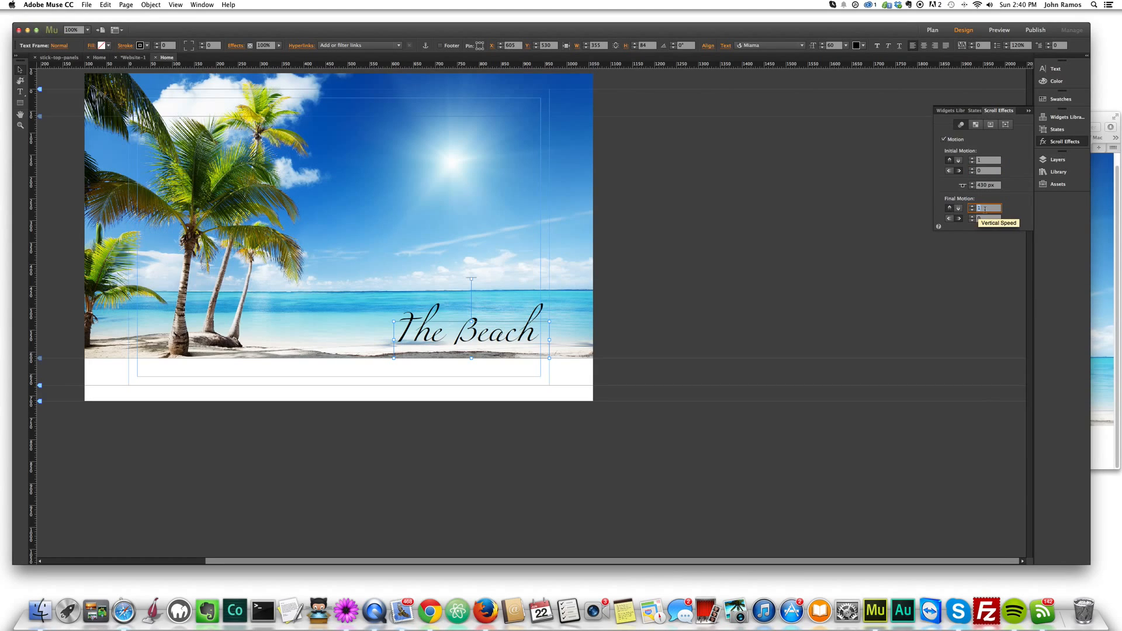
text(0)
click(891, 293)
- Move the text frame's motion key position up to the beach panel's upper edge at -36 px
click(503, 341)
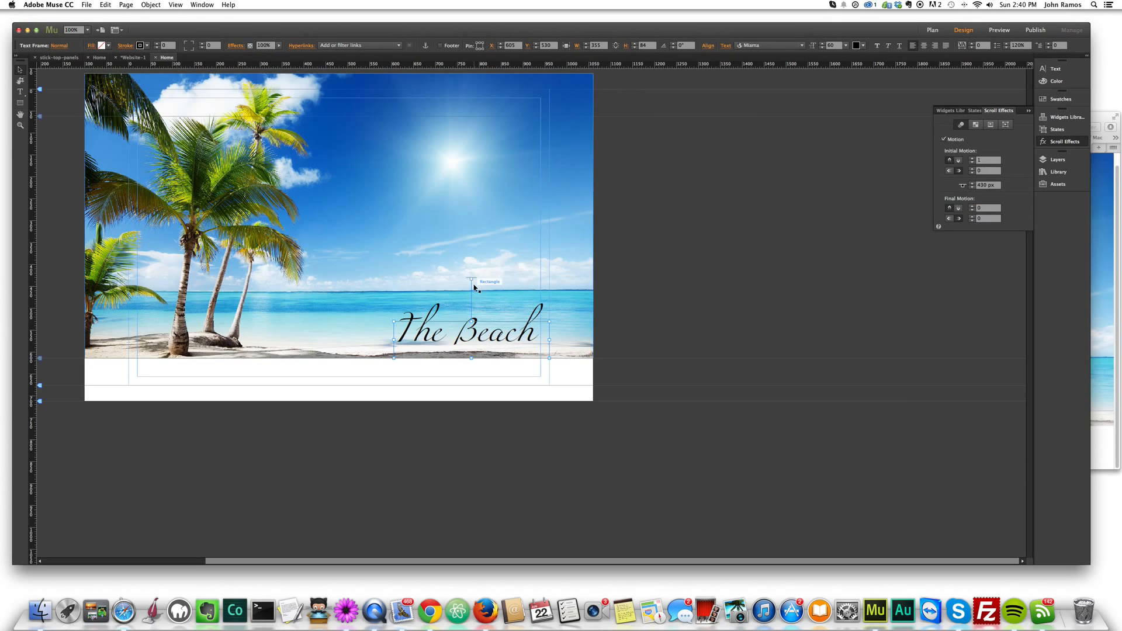
click(471, 278)
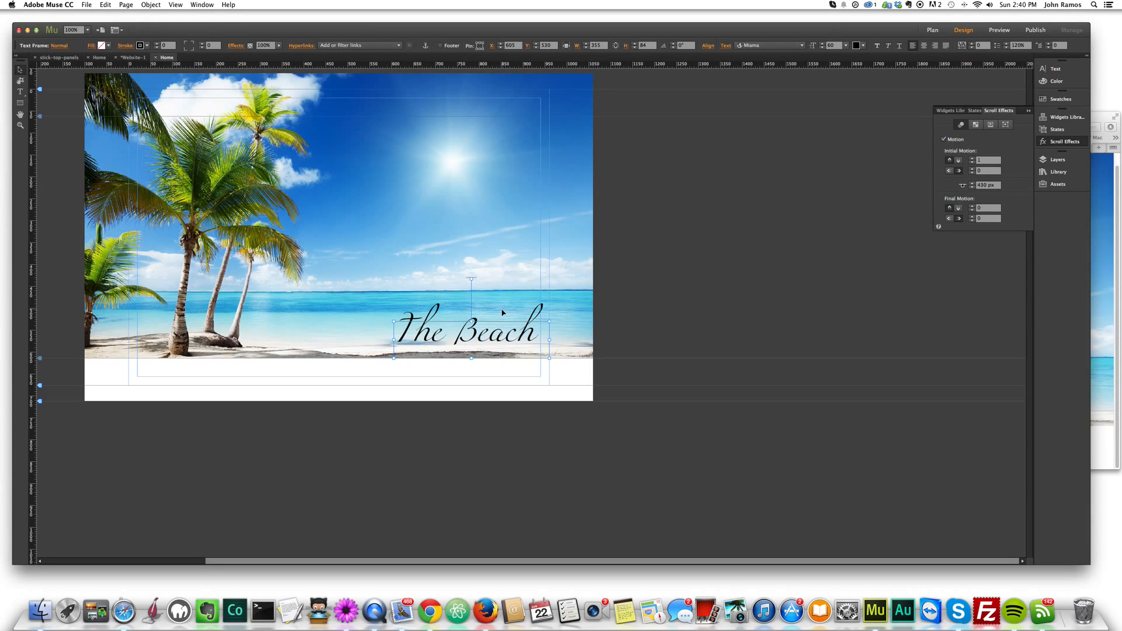
drag(471, 278, 479, 77)
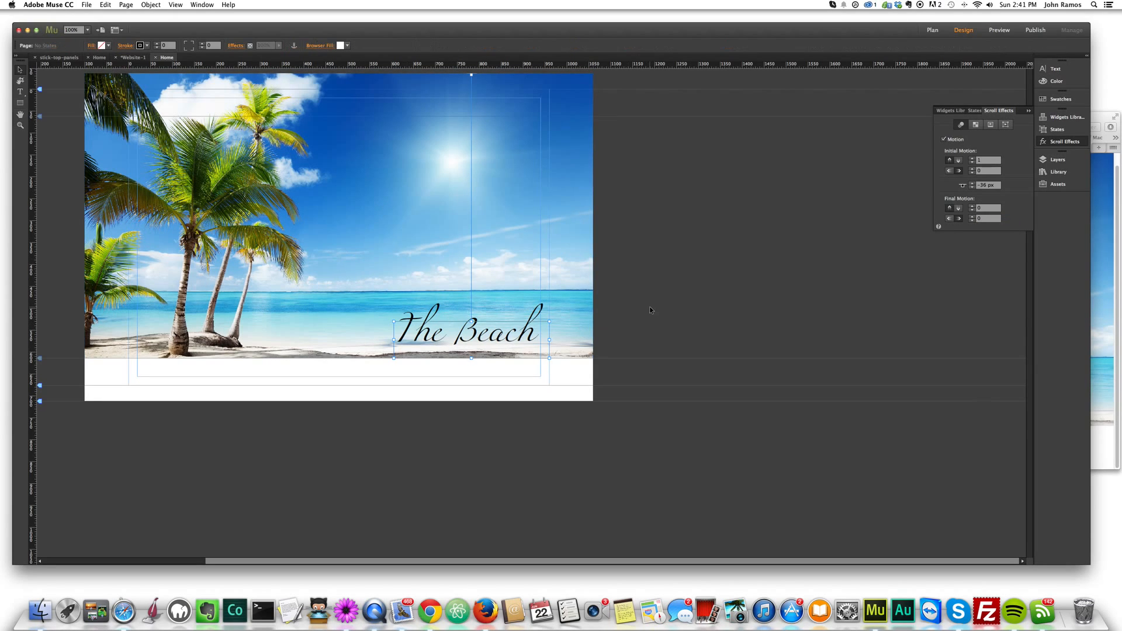
shift+click(418, 239)
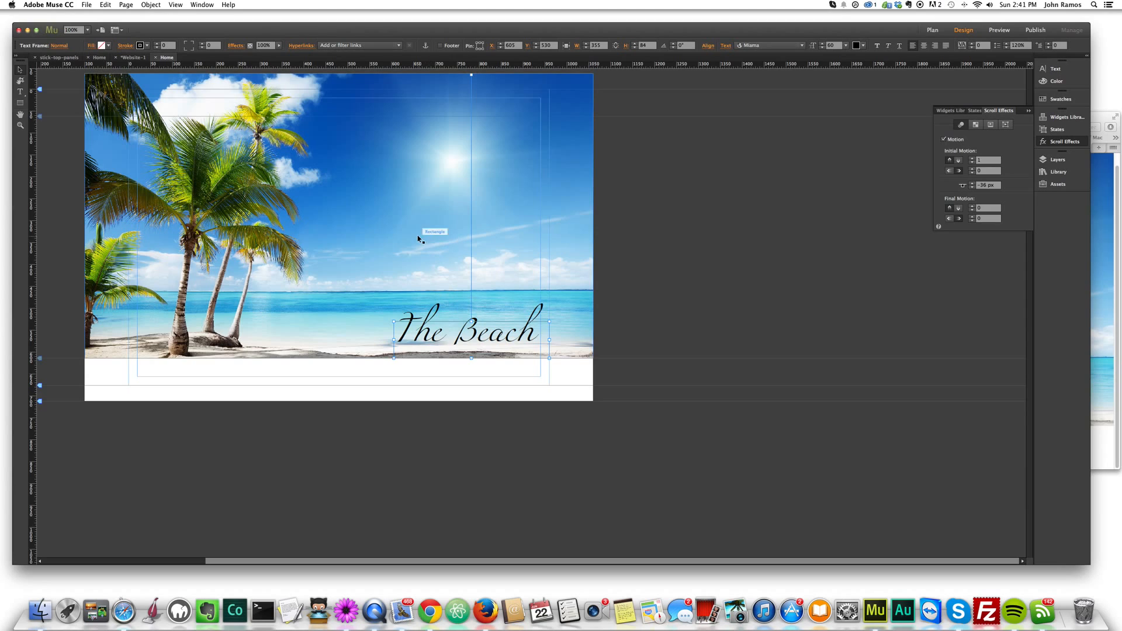
click(717, 234)
- Duplicate the beach rectangle together with its text and place the copies directly below the first panel
click(388, 192)
shift+click(435, 329)
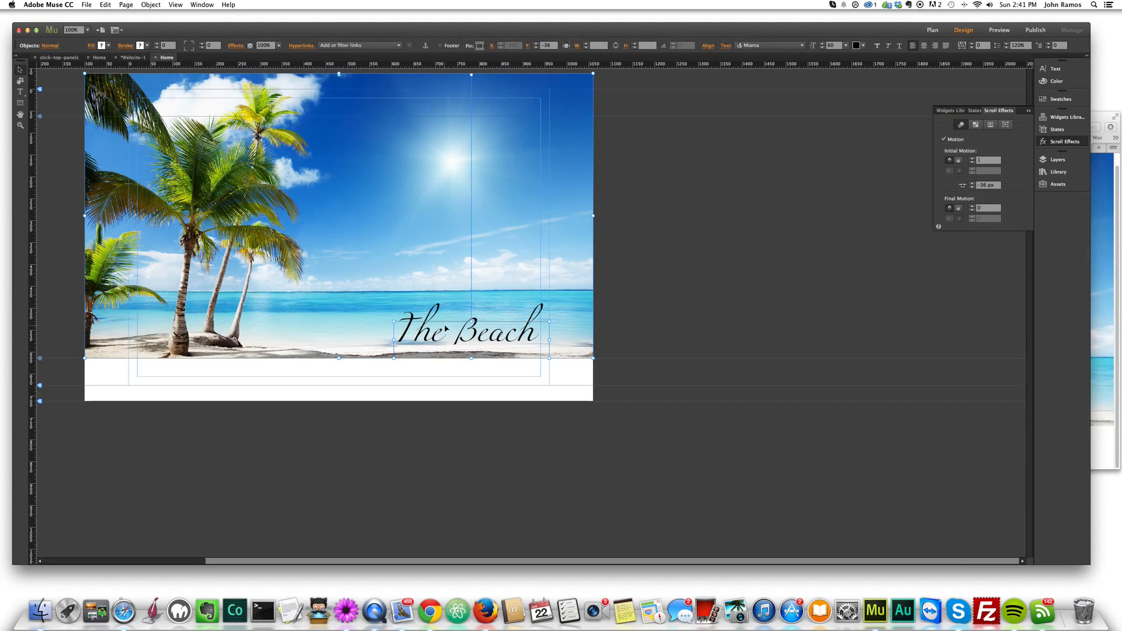
drag(446, 329, 547, 338)
drag(441, 289, 440, 328)
click(749, 501)
drag(748, 501, 539, 499)
drag(511, 497, 507, 496)
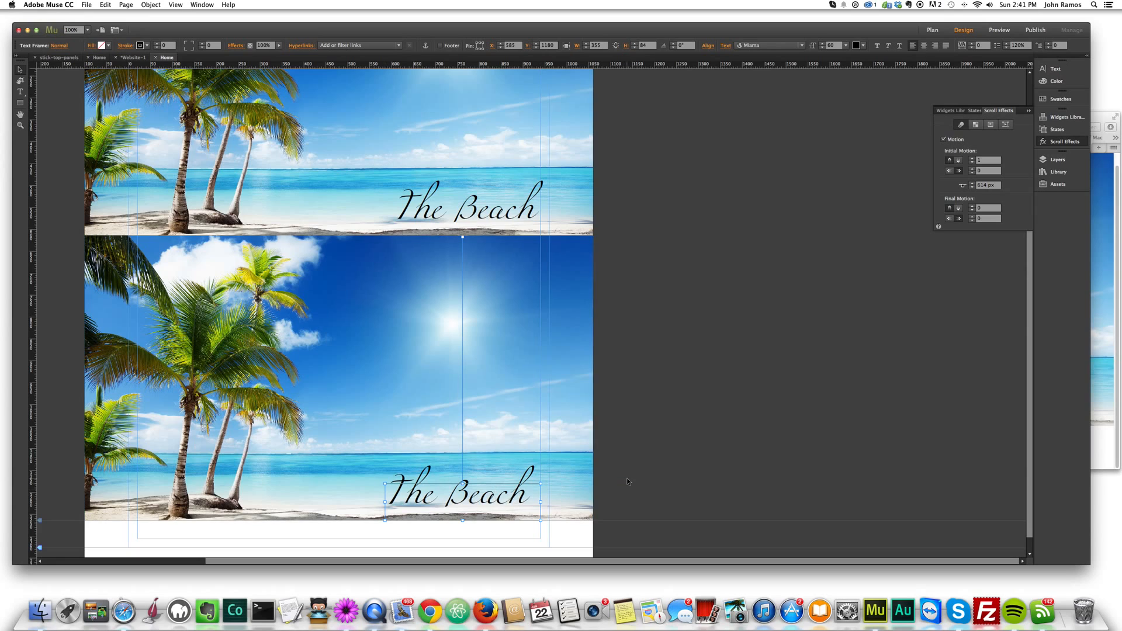
- Align the copied "The Beach" text under the original text at X 605
click(488, 204)
click(481, 501)
drag(478, 501, 487, 501)
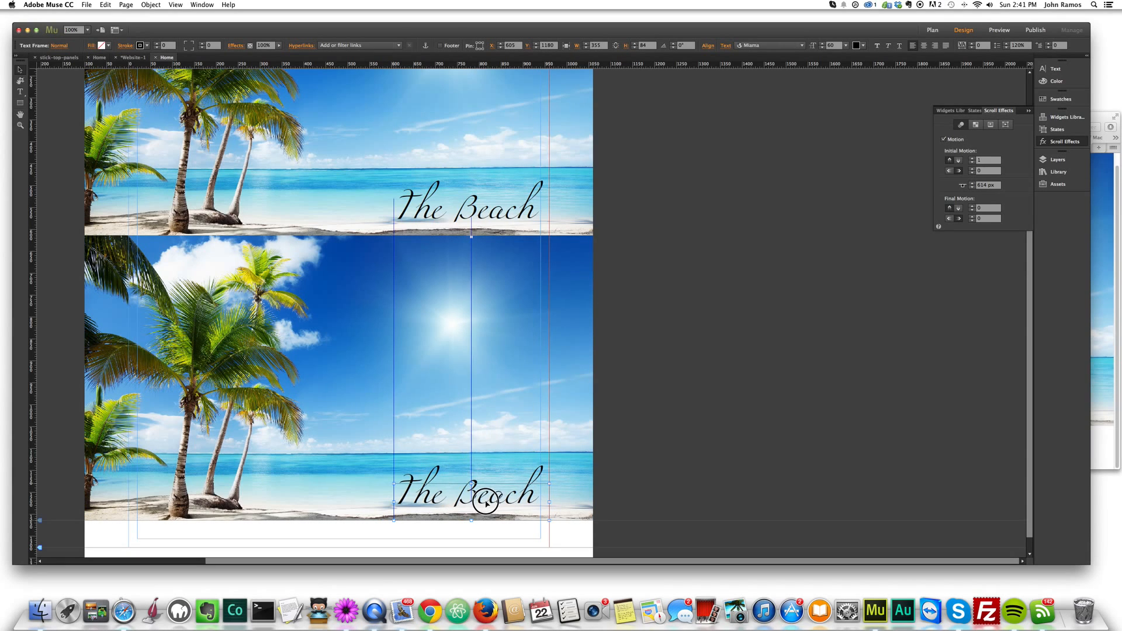
click(651, 445)
click(417, 270)
click(628, 236)
- Preview the page in the browser and scroll to check how the second panel slides over the first
key(super+alt+e)
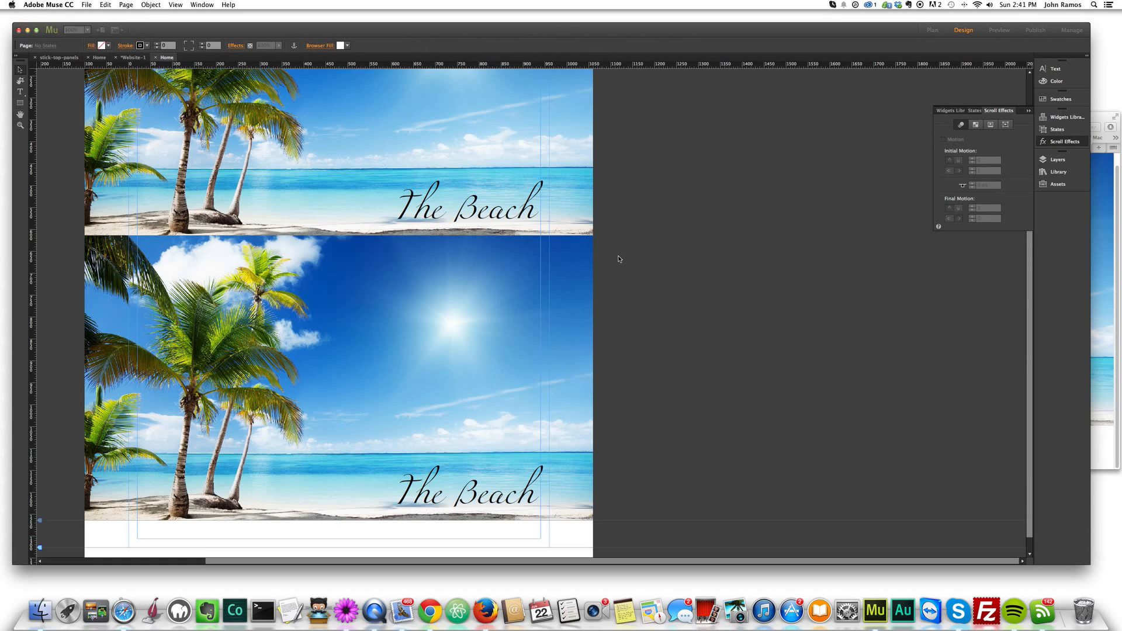
drag(877, 120, 766, 121)
scroll(824, 252, down, 5)
scroll(823, 251, up, 5)
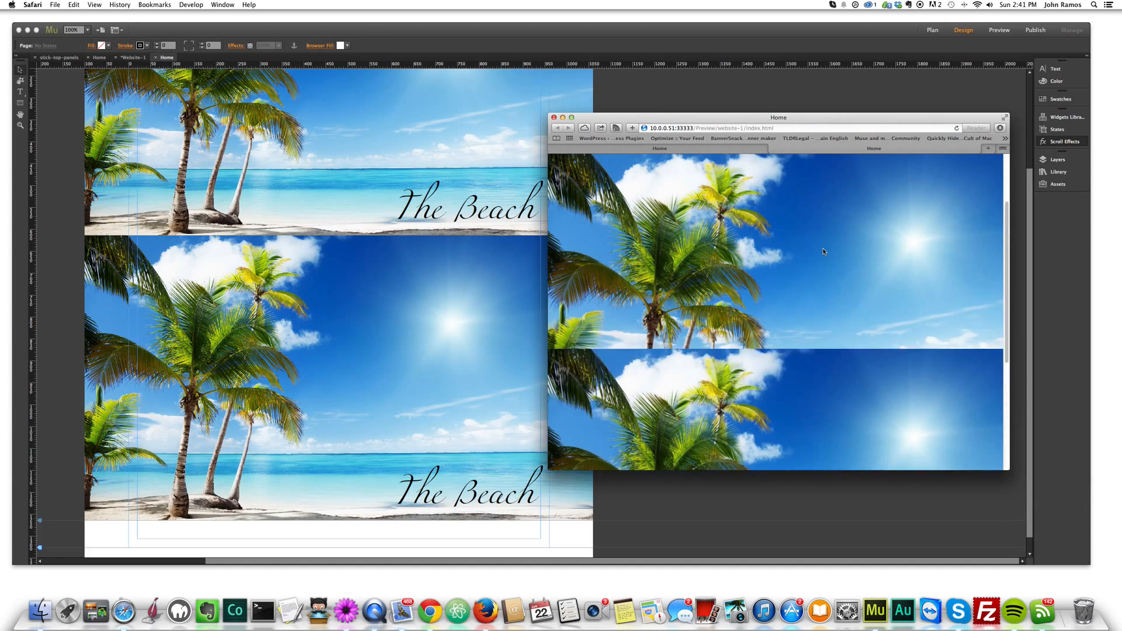
scroll(824, 258, down, 3)
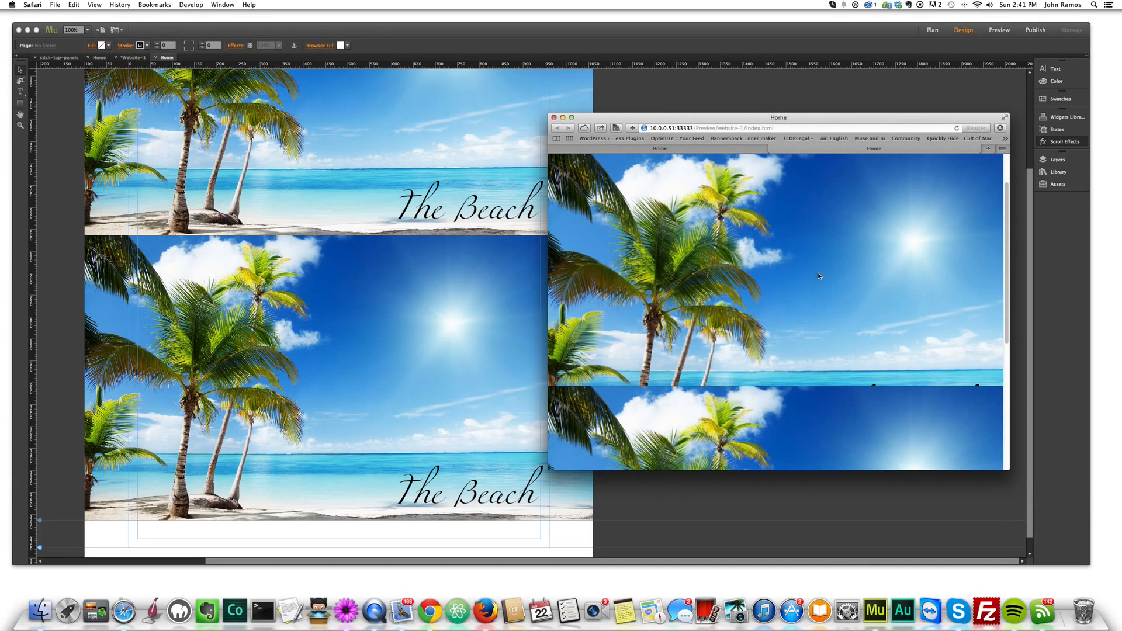
drag(763, 121, 728, 125)
scroll(766, 254, up, 2)
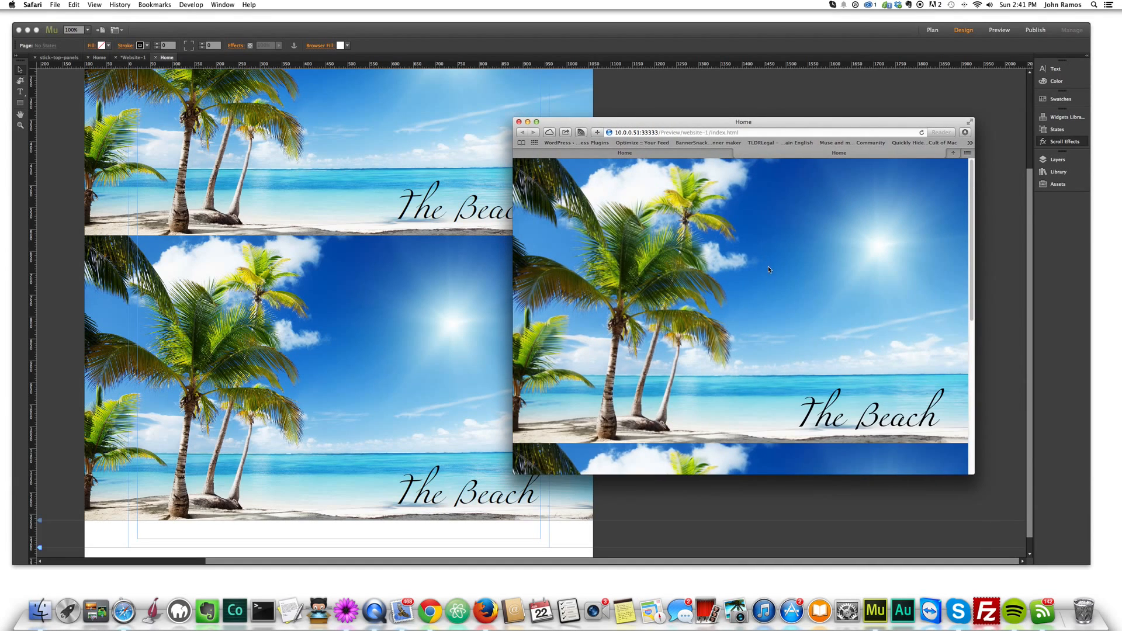
scroll(790, 370, down, 3)
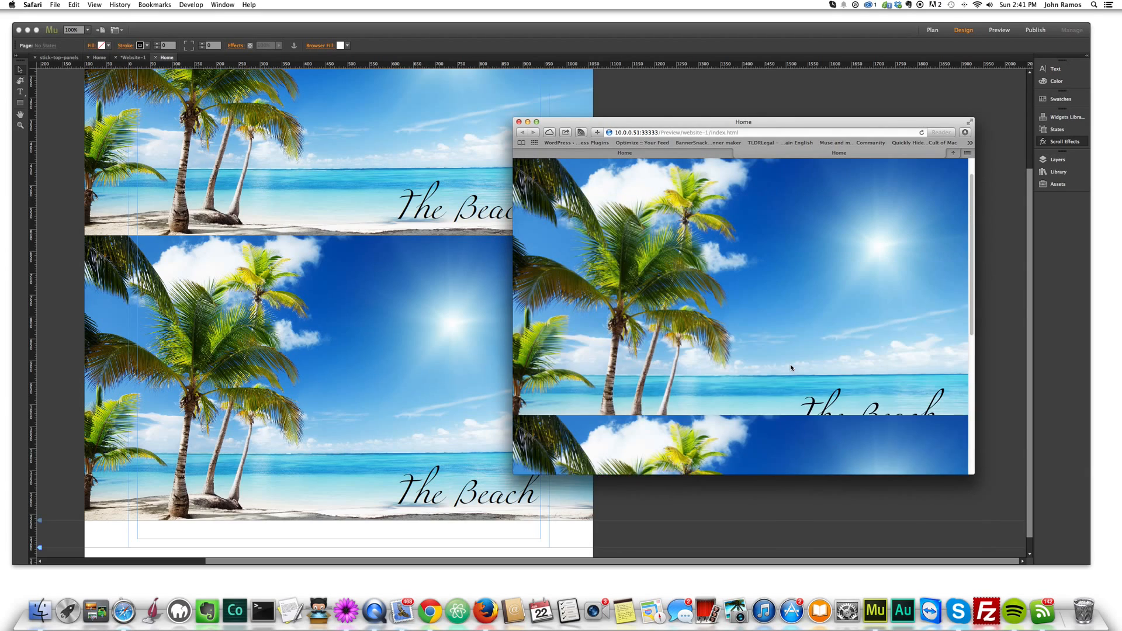
scroll(790, 368, down, 2)
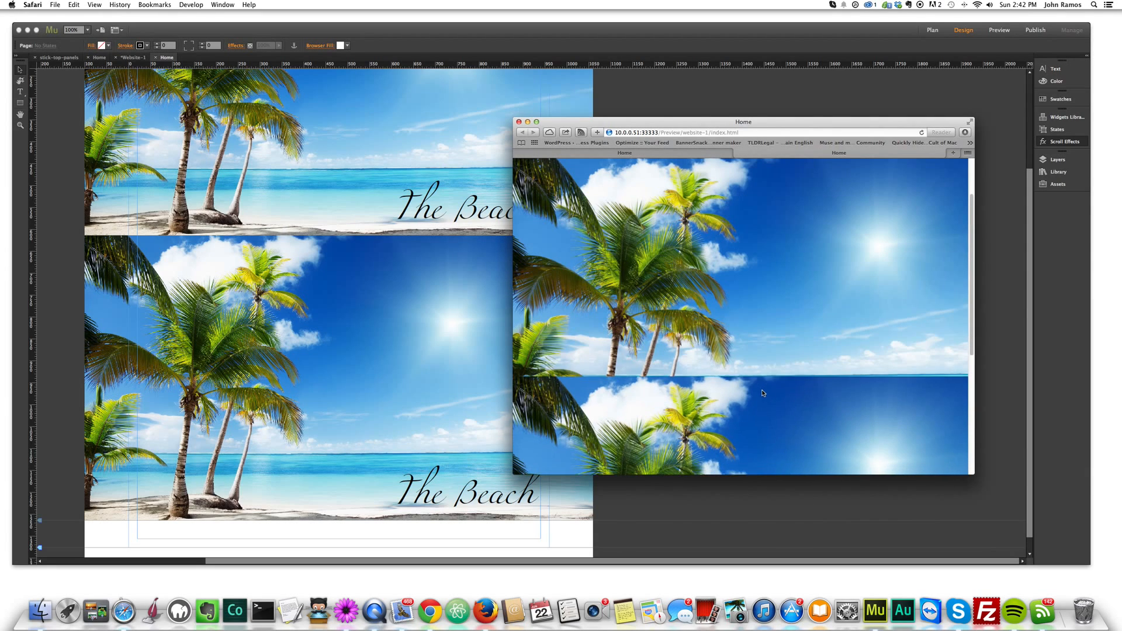
- Examine in the browser preview how both beach panels and their titles move when the page is scrolled back and forth
scroll(767, 389, down, 2)
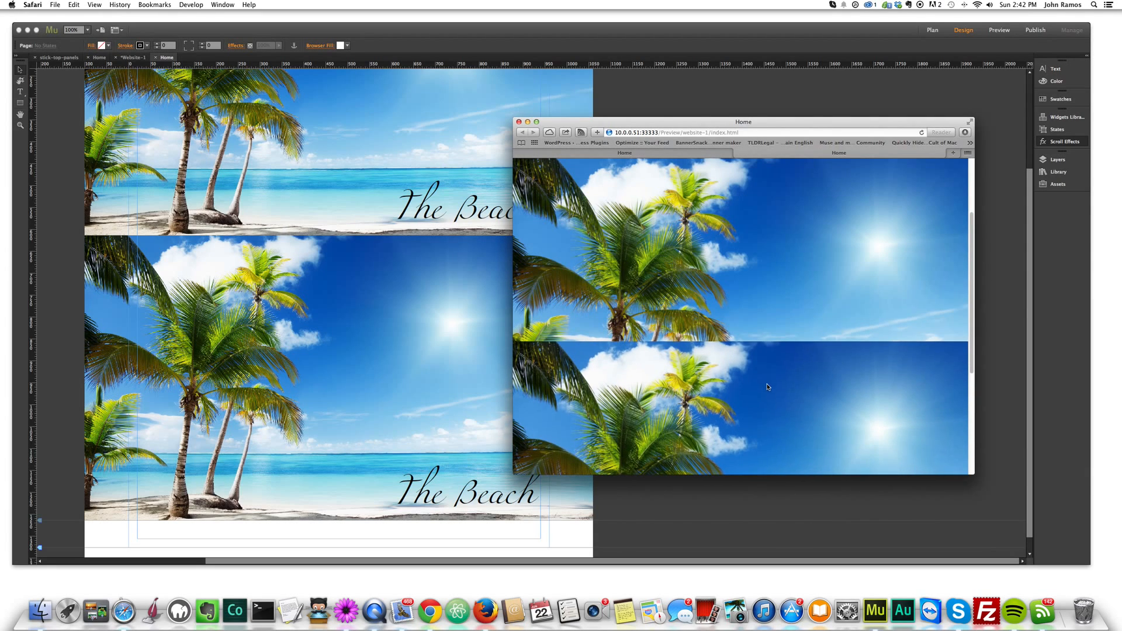
scroll(771, 374, down, 3)
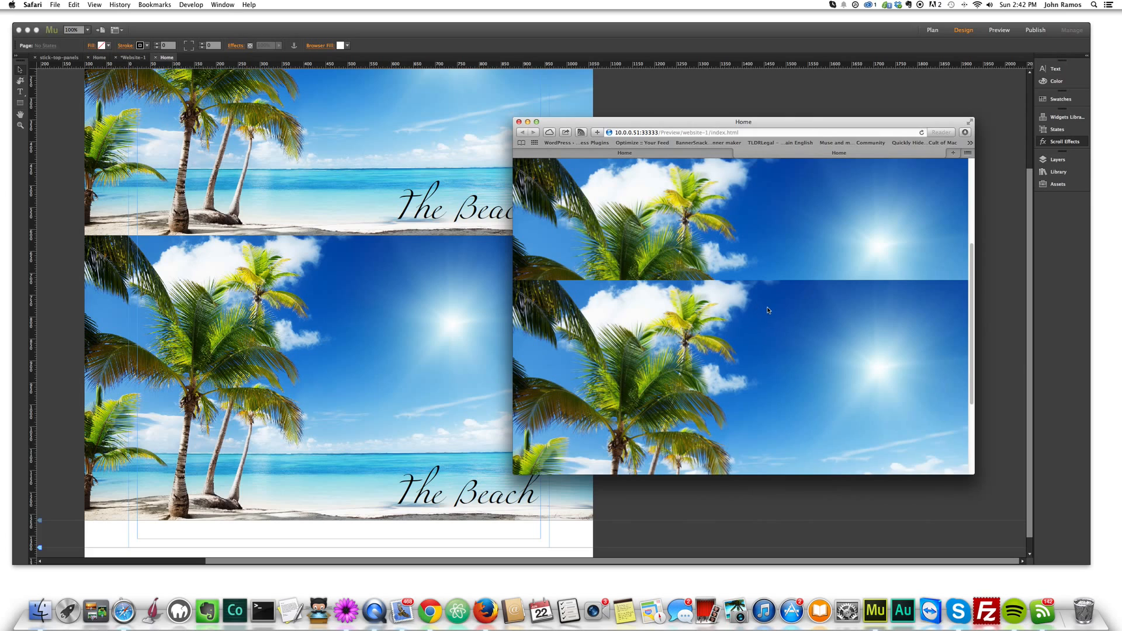
scroll(768, 310, down, 4)
scroll(771, 318, down, 2)
scroll(771, 319, down, 2)
scroll(771, 319, down, 2)
scroll(771, 319, down, 1)
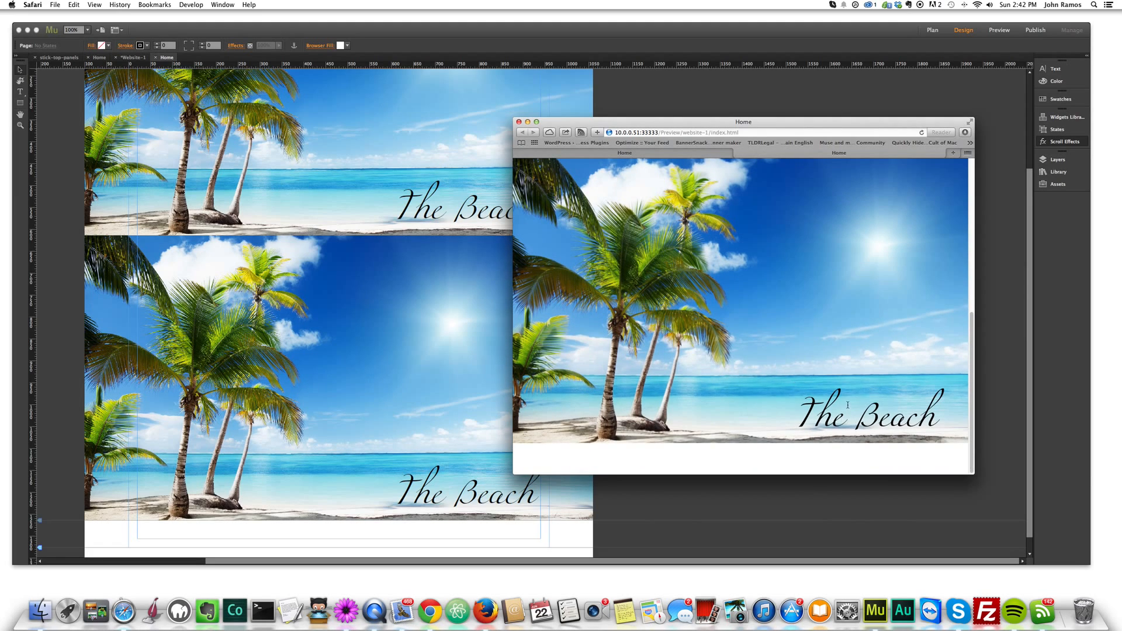
scroll(848, 405, up, 3)
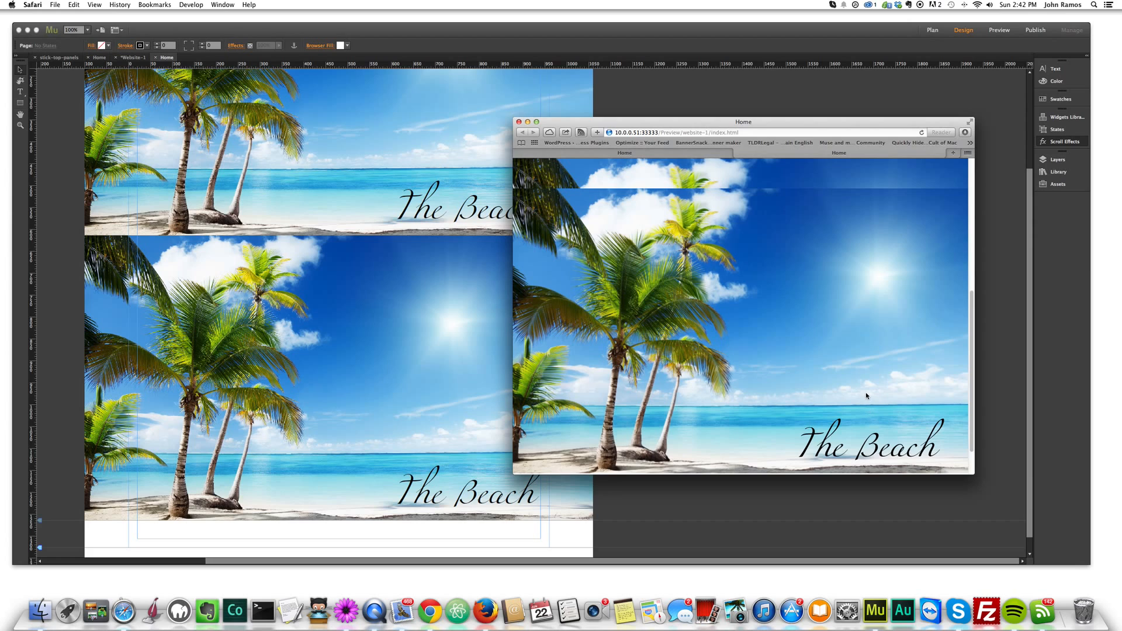
scroll(884, 385, down, 2)
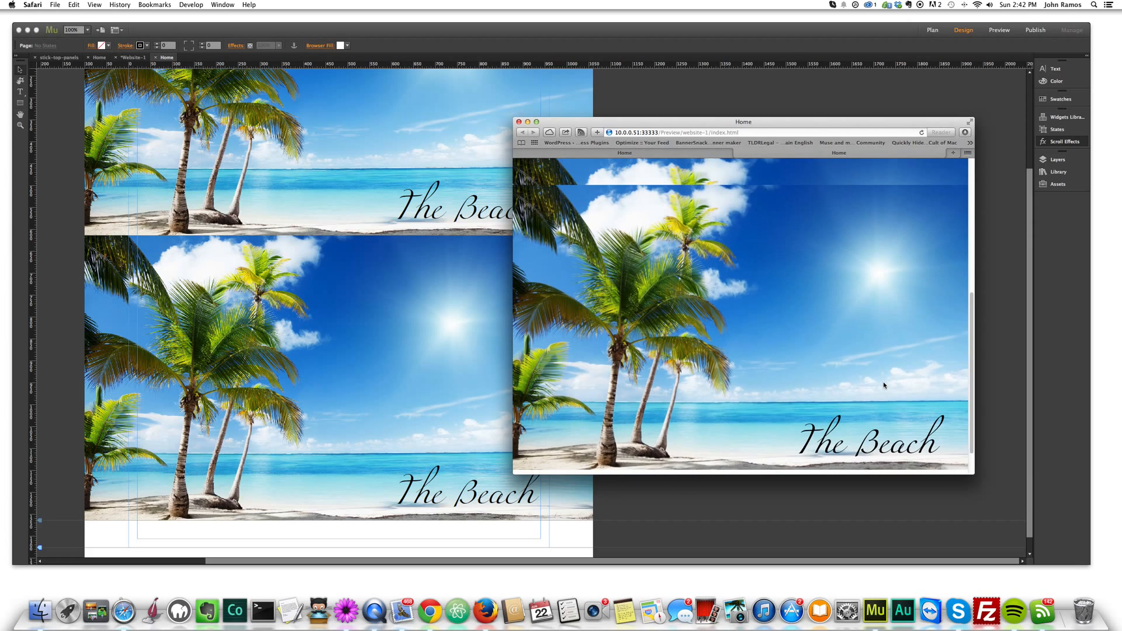
scroll(883, 384, up, 2)
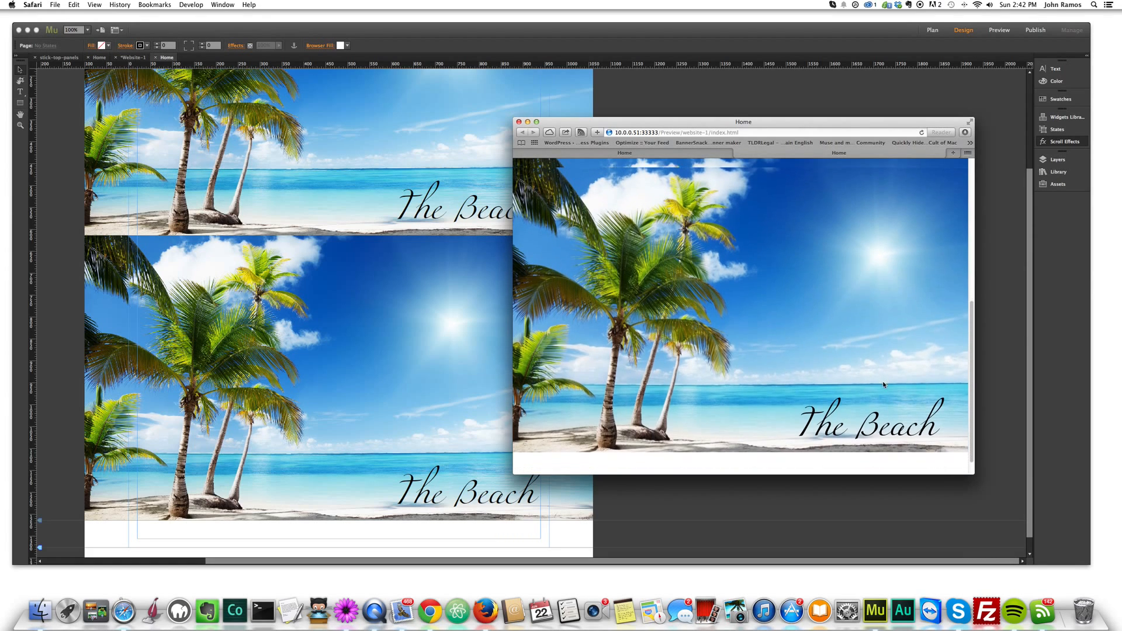
scroll(884, 383, down, 3)
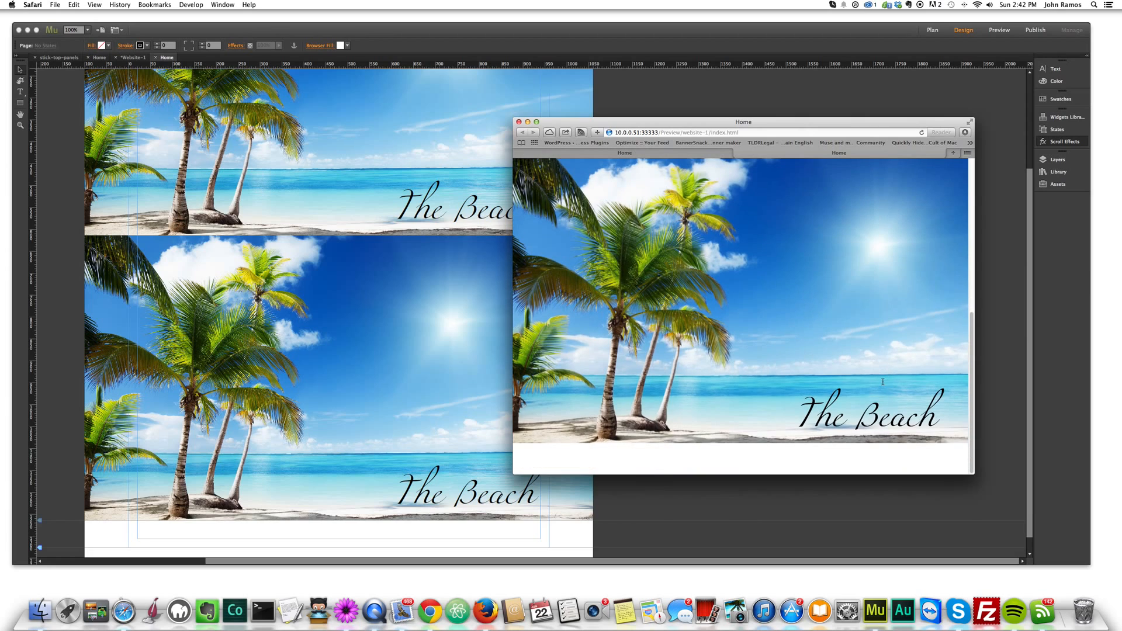
scroll(882, 384, up, 5)
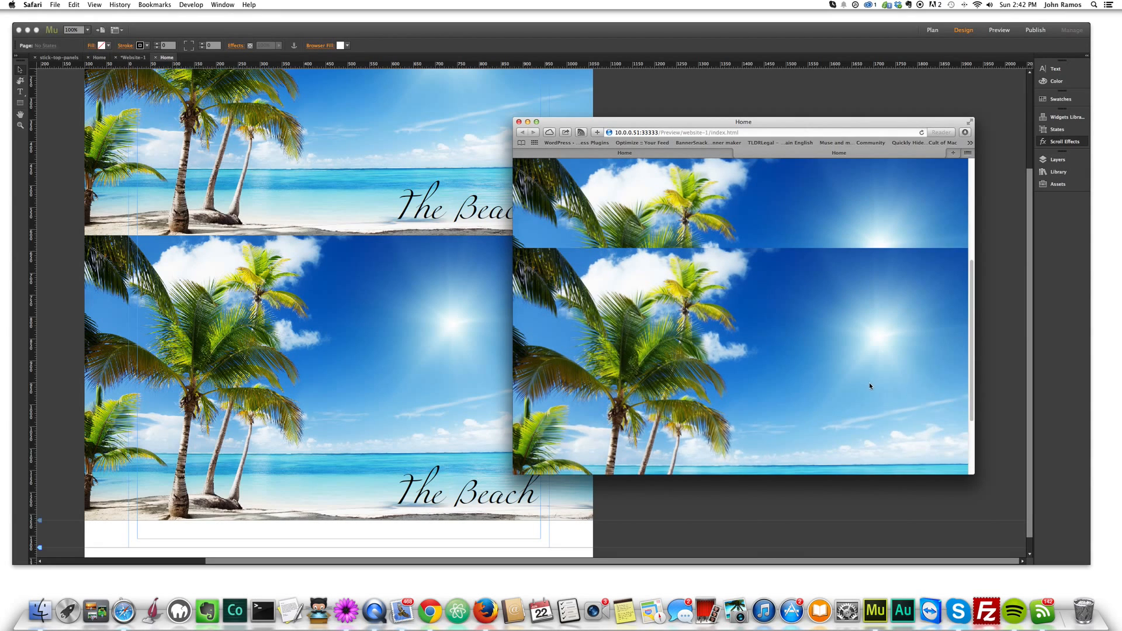
scroll(871, 383, down, 5)
scroll(727, 317, up, 5)
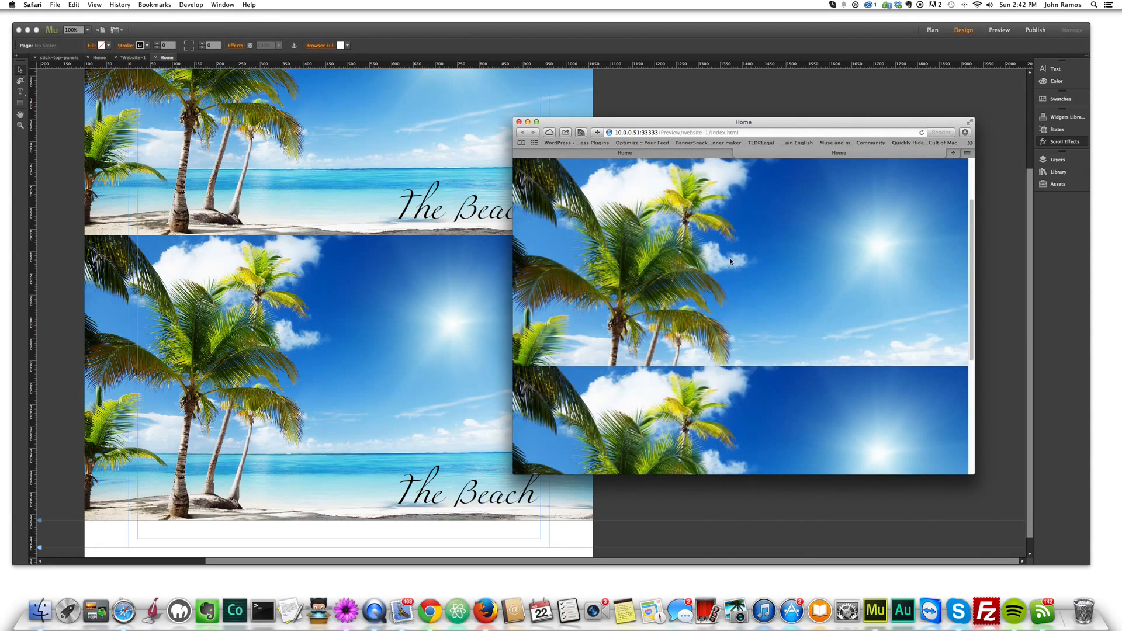
scroll(768, 357, up, 1)
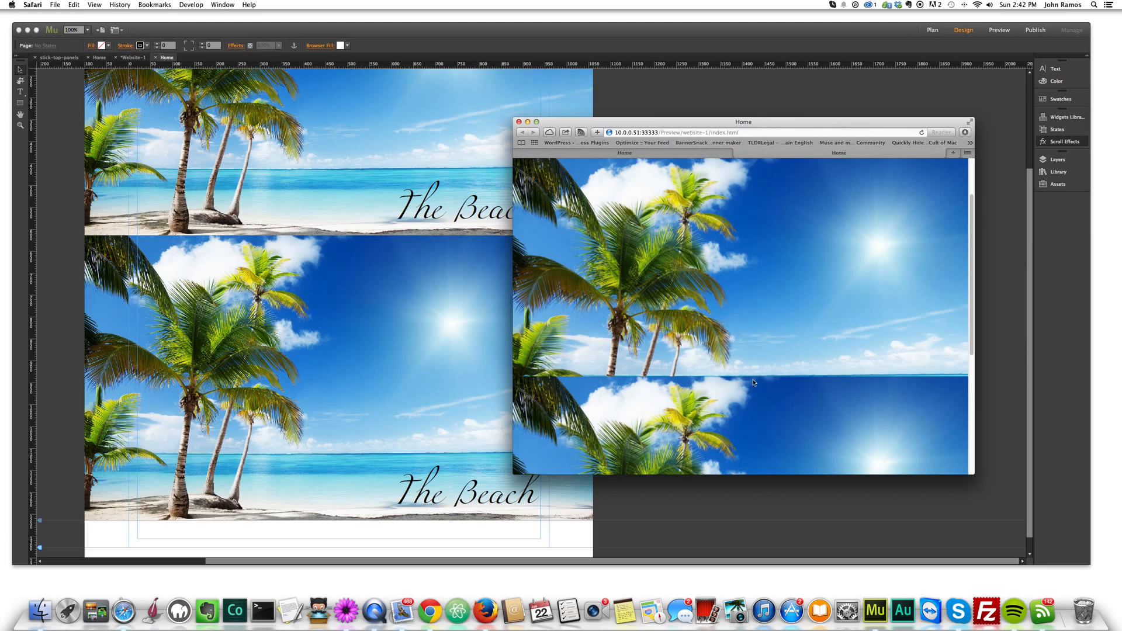
scroll(787, 389, down, 2)
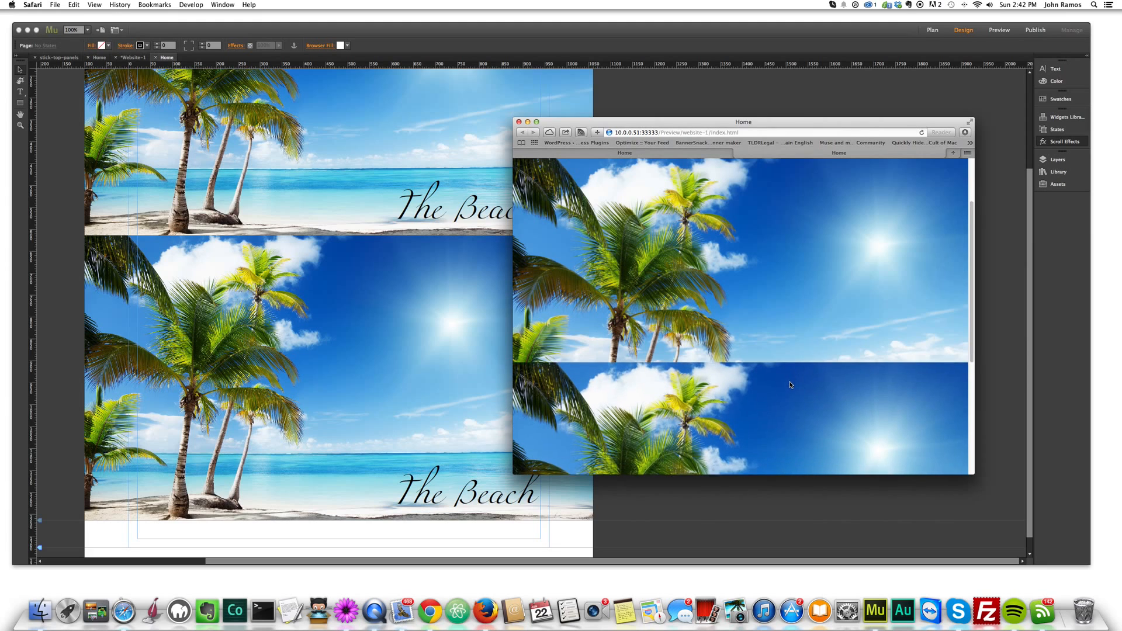
scroll(791, 381, down, 5)
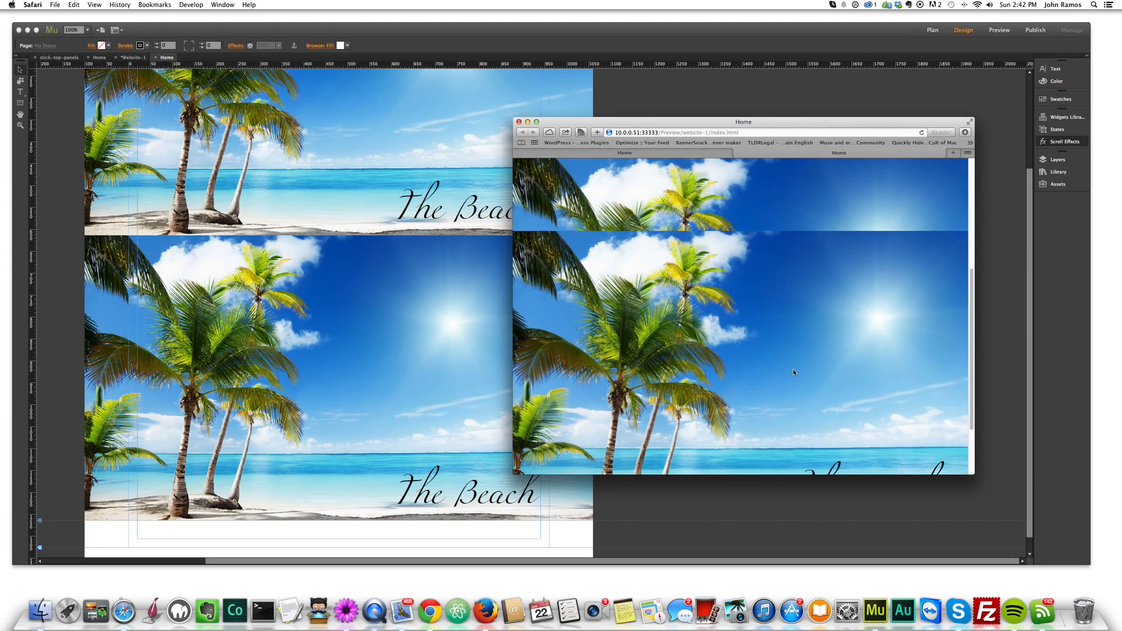
scroll(793, 372, down, 2)
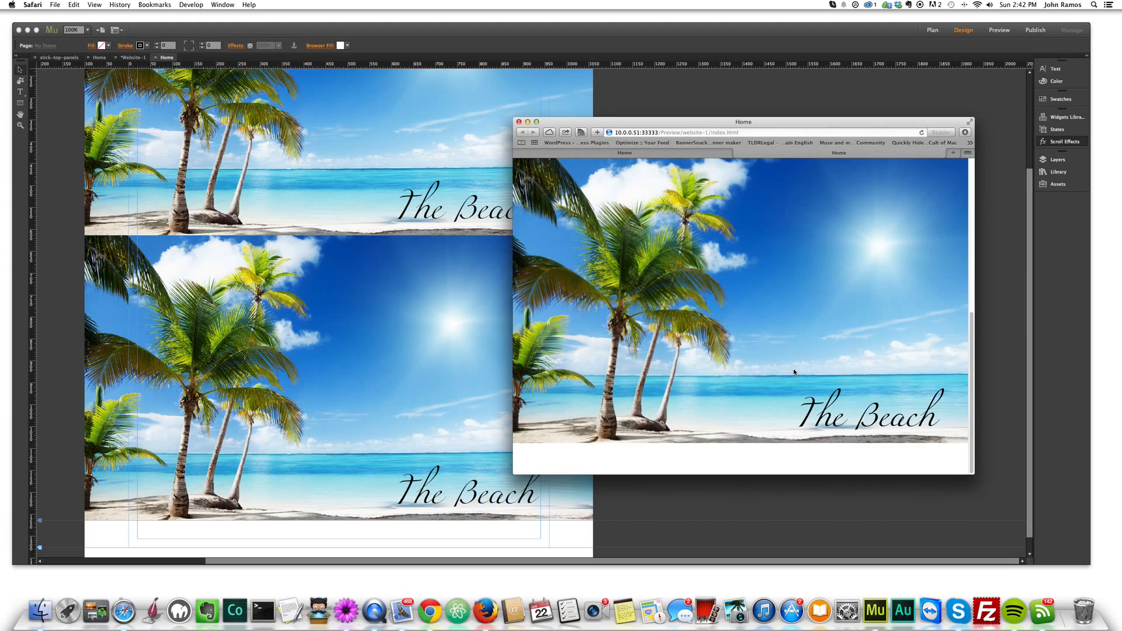
scroll(793, 372, up, 2)
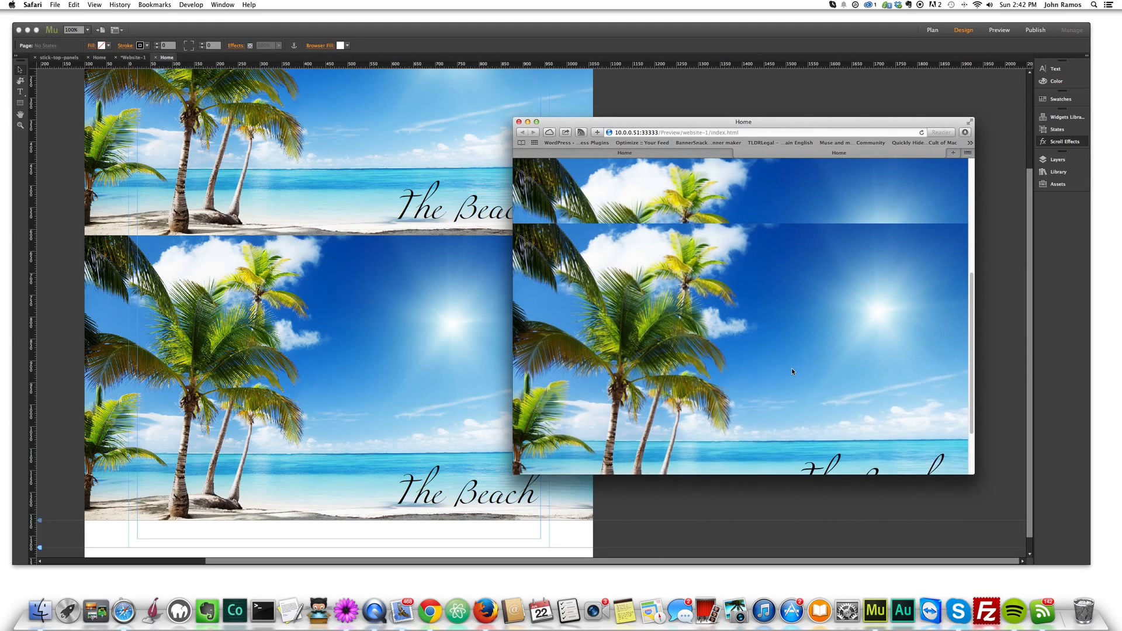
scroll(792, 371, down, 2)
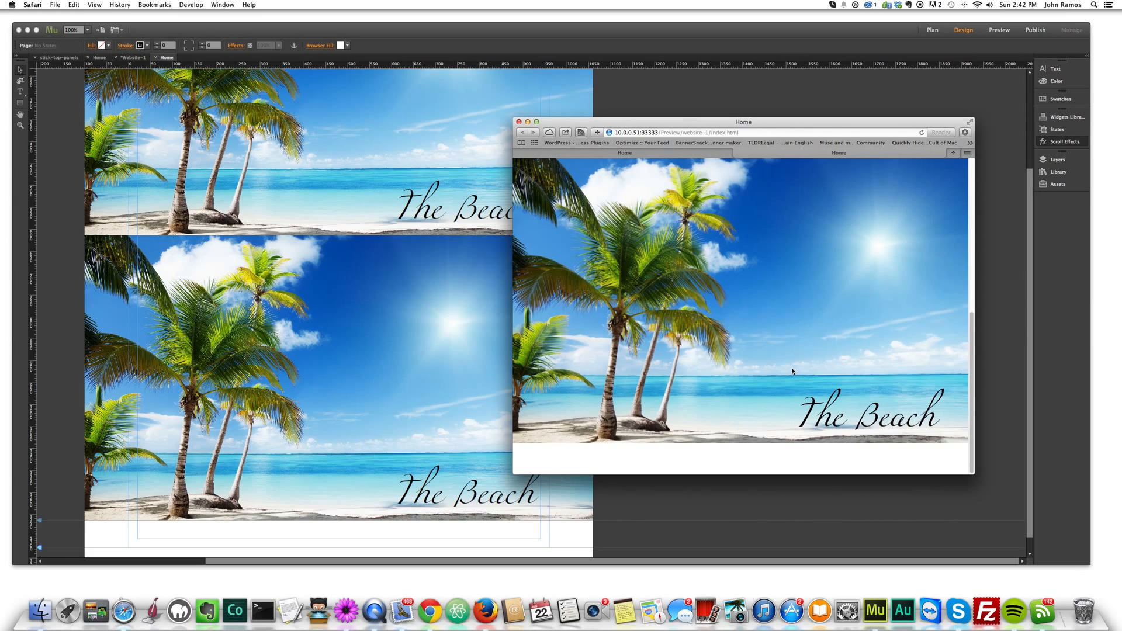
scroll(792, 370, up, 2)
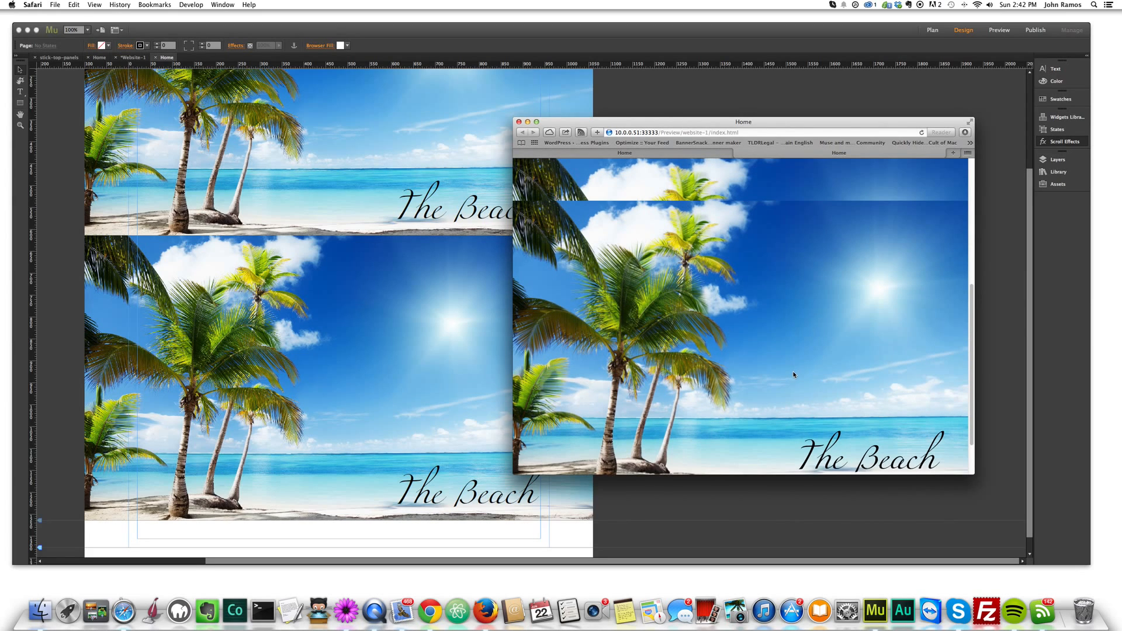
scroll(794, 374, down, 2)
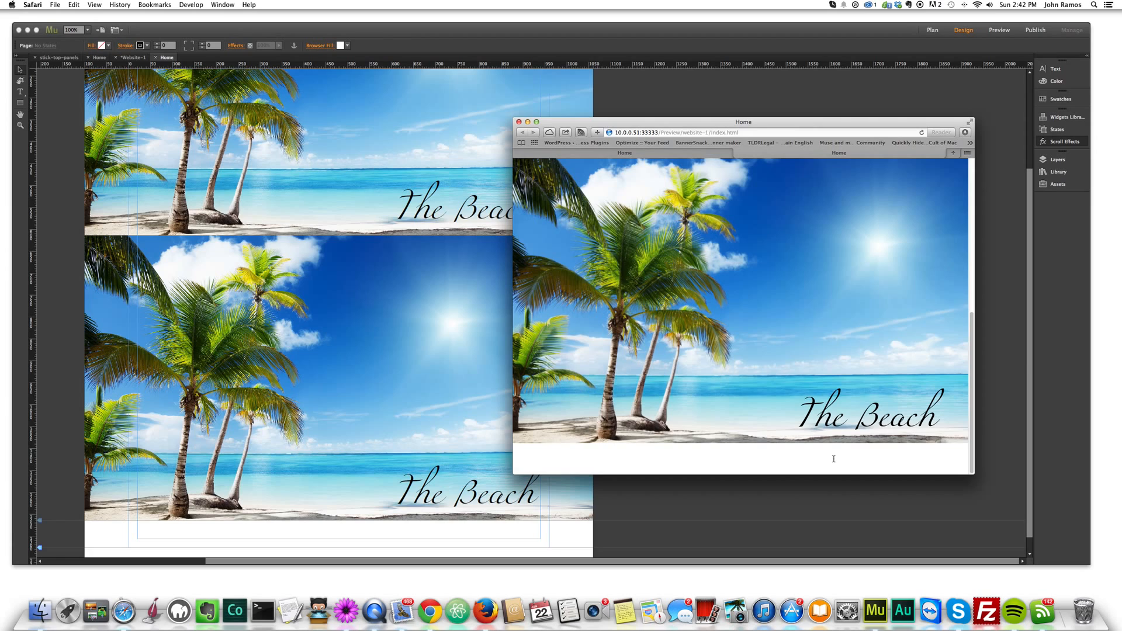
- Switch back to Muse and replace the second panel's "The Beach" title with "Cancun"
click(675, 547)
click(407, 495)
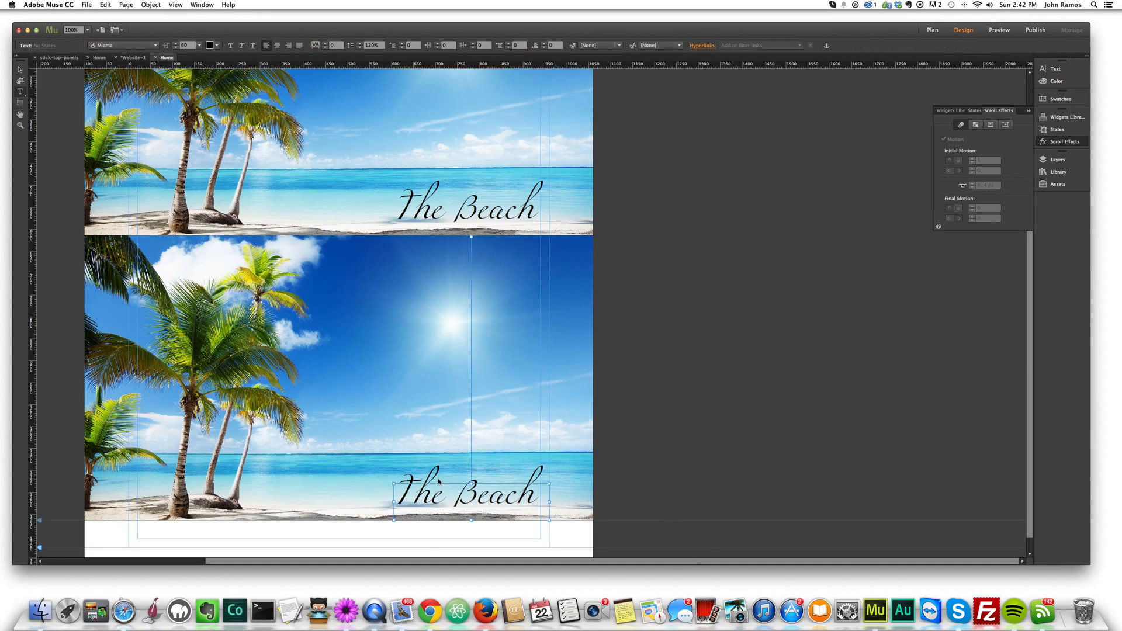
drag(407, 496, 598, 486)
key(BackSpace)
text(Cancun)
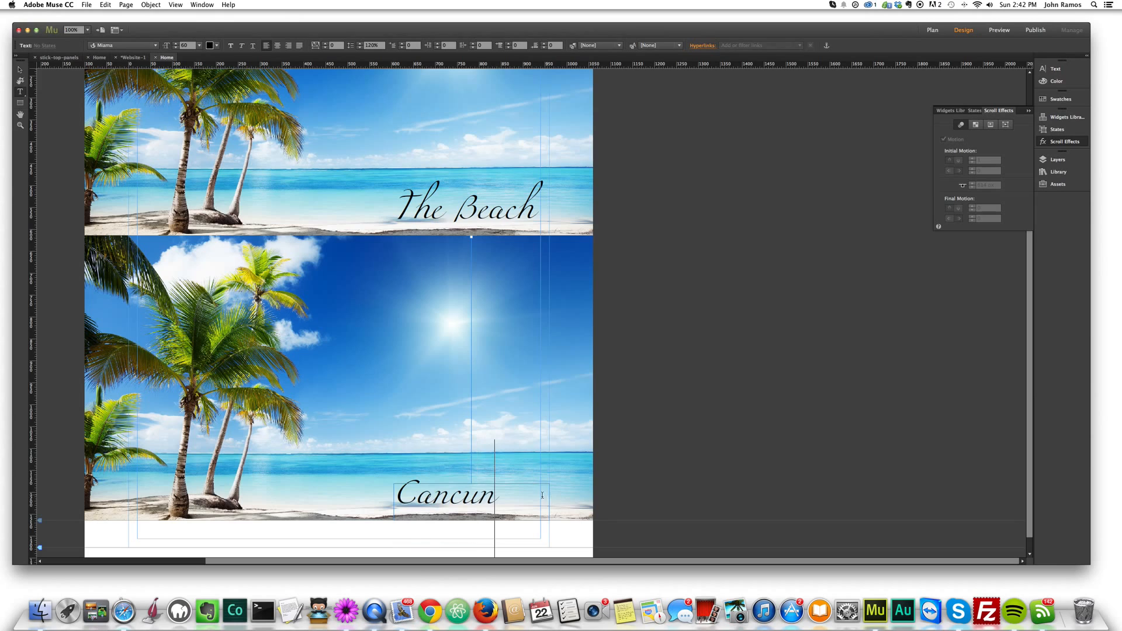
- Center the "Cancun" title within its text frame
drag(484, 499, 395, 497)
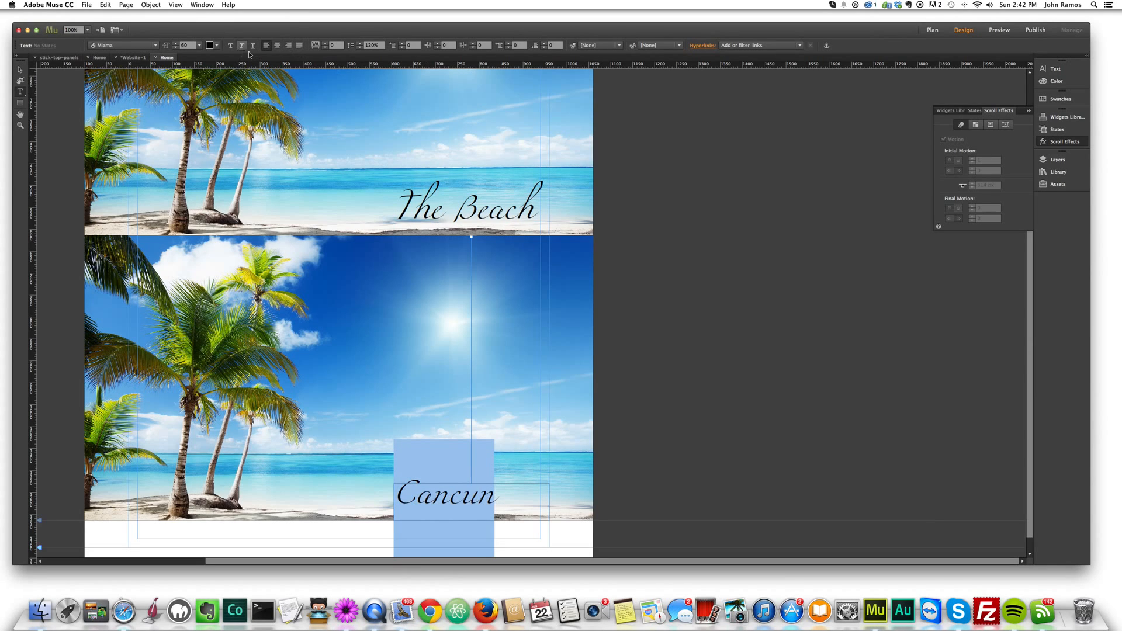
click(277, 46)
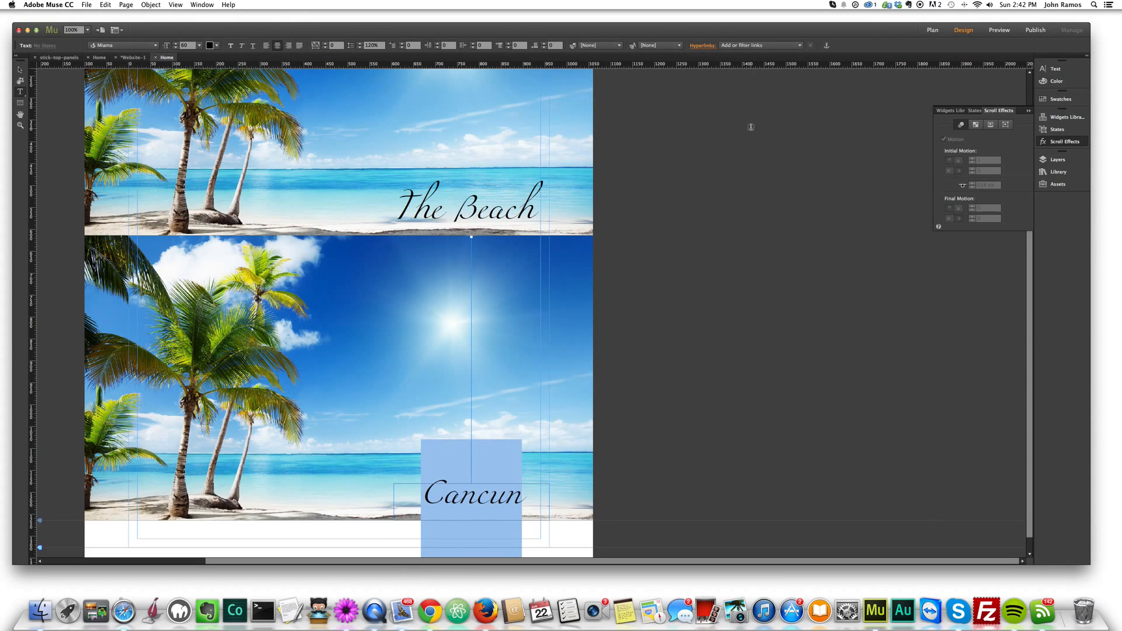
click(20, 71)
click(676, 250)
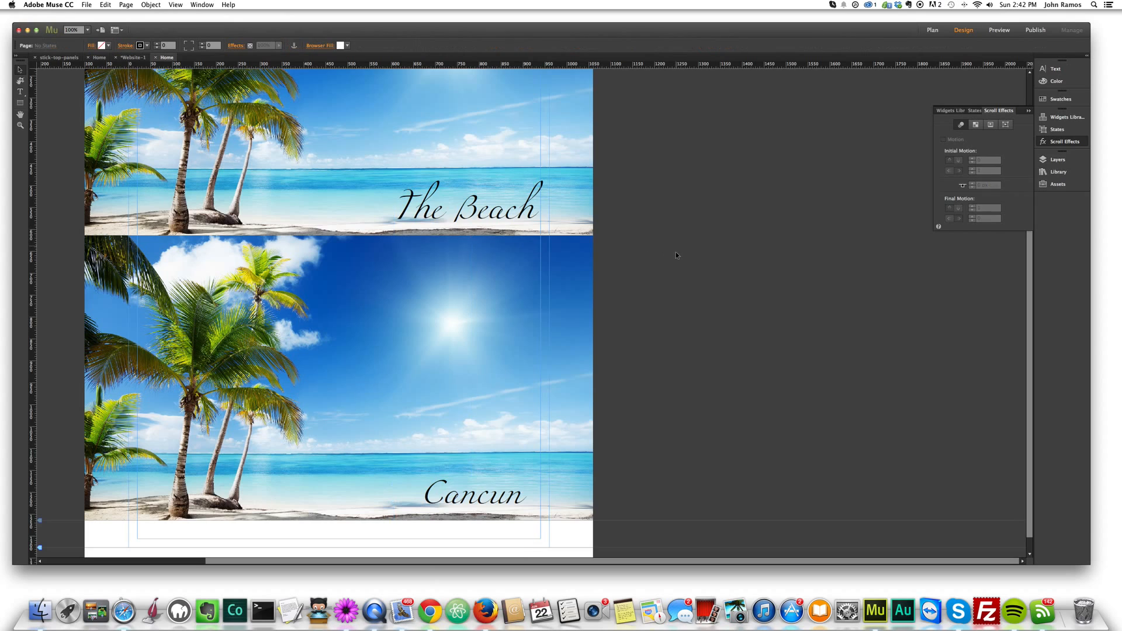
- Duplicate the second beach panel together with its "Cancun" title and place the copied panel directly below it at Y 1264
scroll(672, 252, down, 1)
click(527, 330)
shift+click(474, 471)
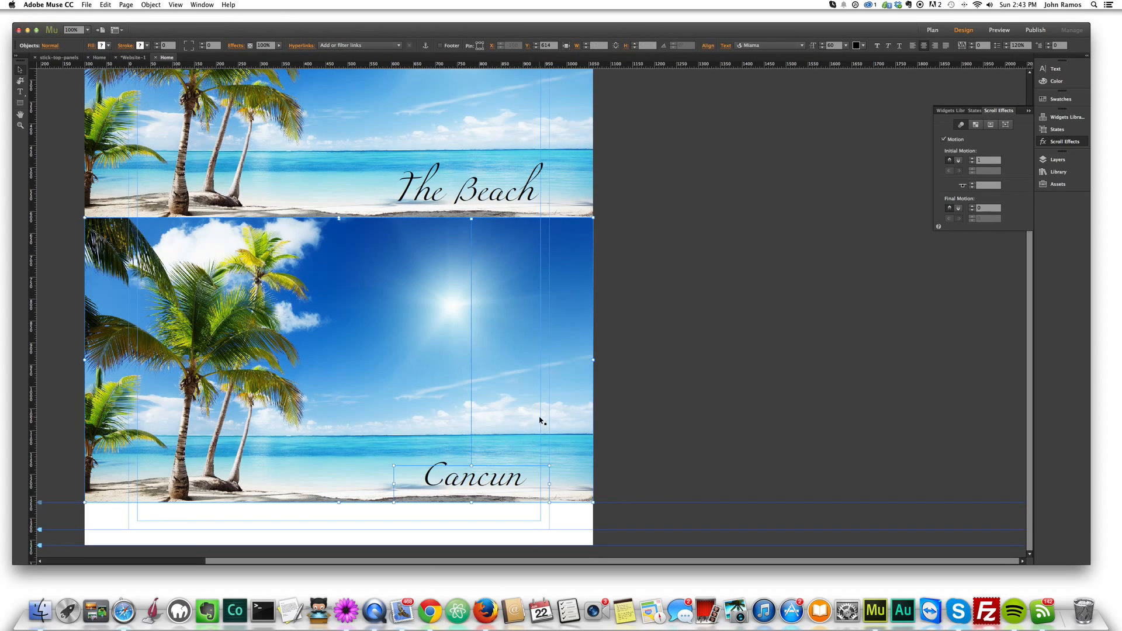
key(super+v)
drag(461, 255, 462, 424)
scroll(461, 423, down, 5)
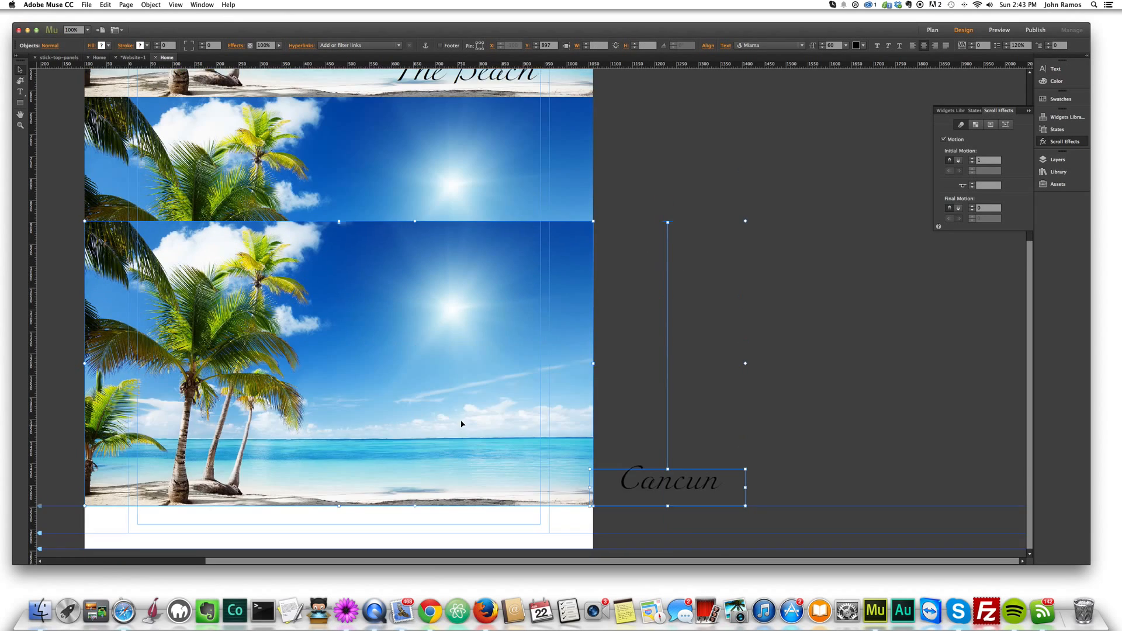
drag(424, 310, 398, 378)
scroll(439, 469, down, 3)
click(898, 340)
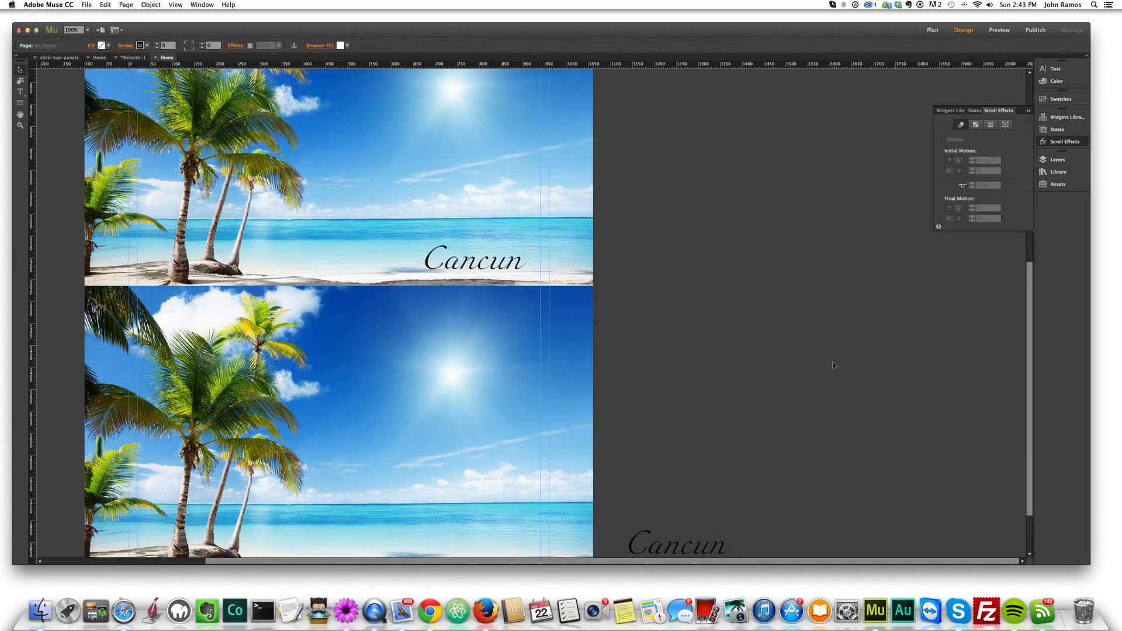
- Move the copied "Cancun" title onto the third panel, aligned under the second panel's title
scroll(836, 358, down, 3)
click(705, 484)
drag(705, 484, 377, 461)
- Replace the third panel's title text with "Mexico"
double_click(497, 478)
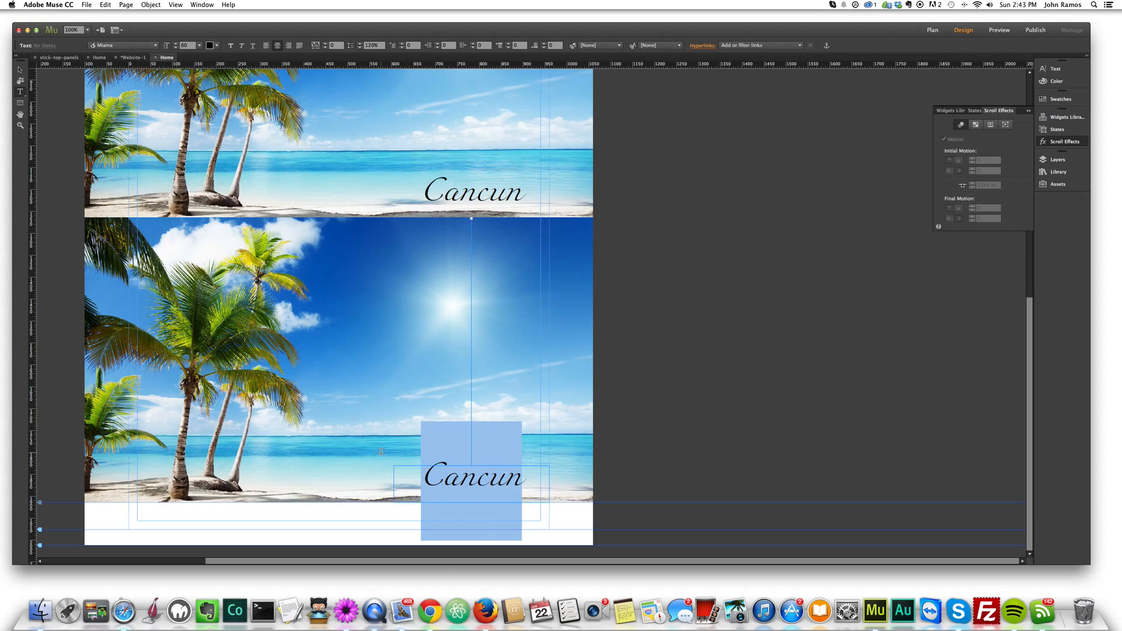
text(Me)
text(xico)
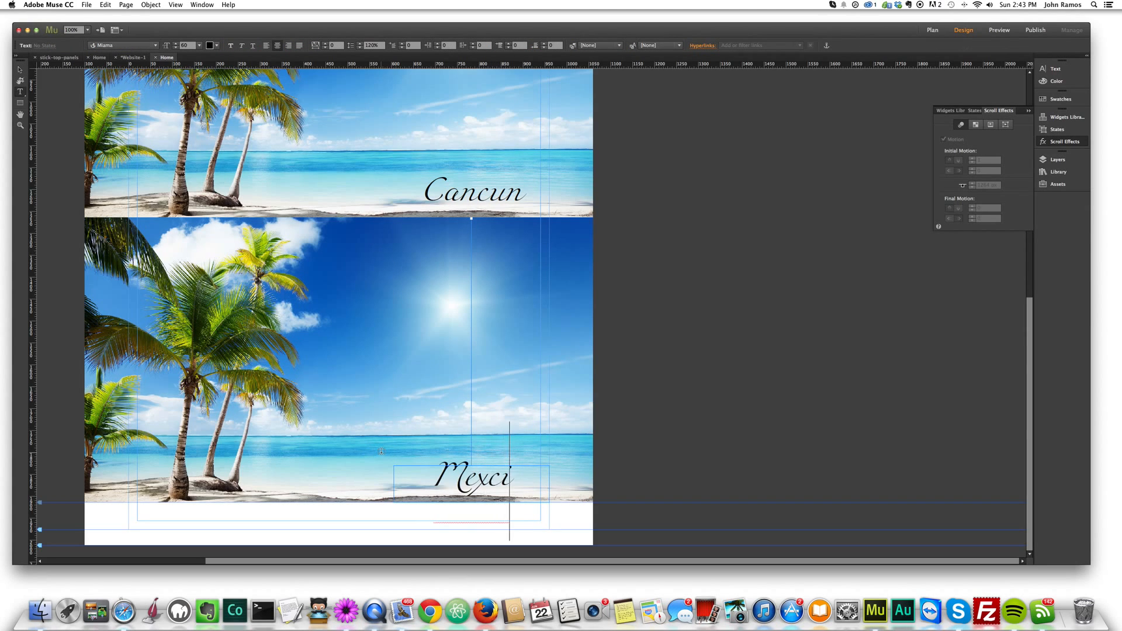
click(18, 72)
click(629, 213)
- Change the Cancun panel's fill image to the tropical_beach_1 wallpaper from the Adobe Muse Videos folder
scroll(629, 213, up, 5)
click(285, 257)
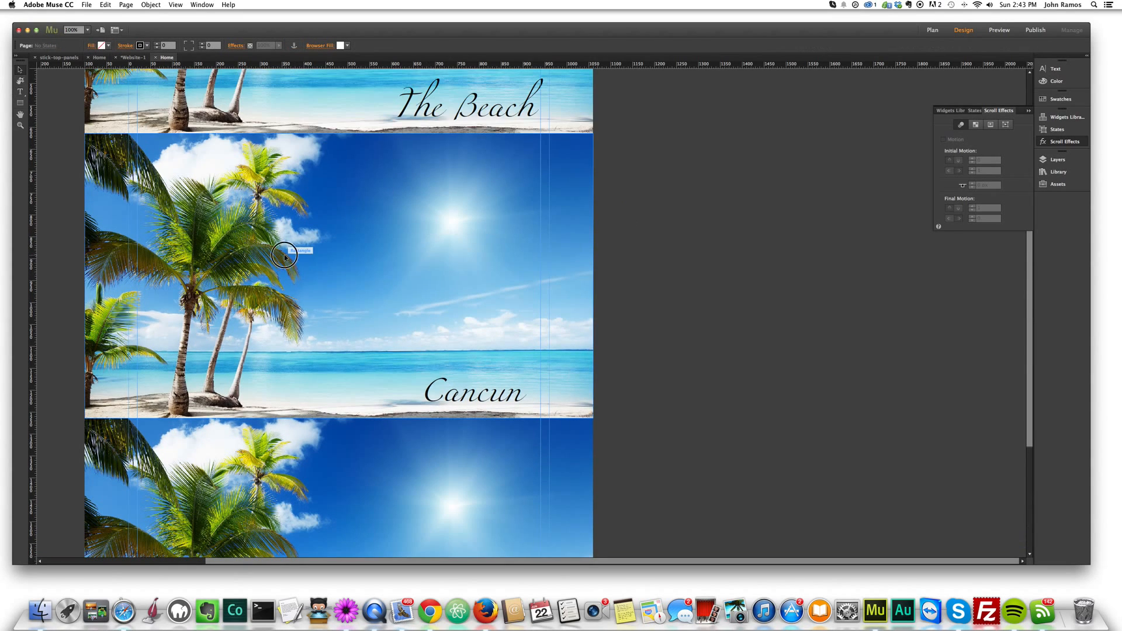
click(98, 46)
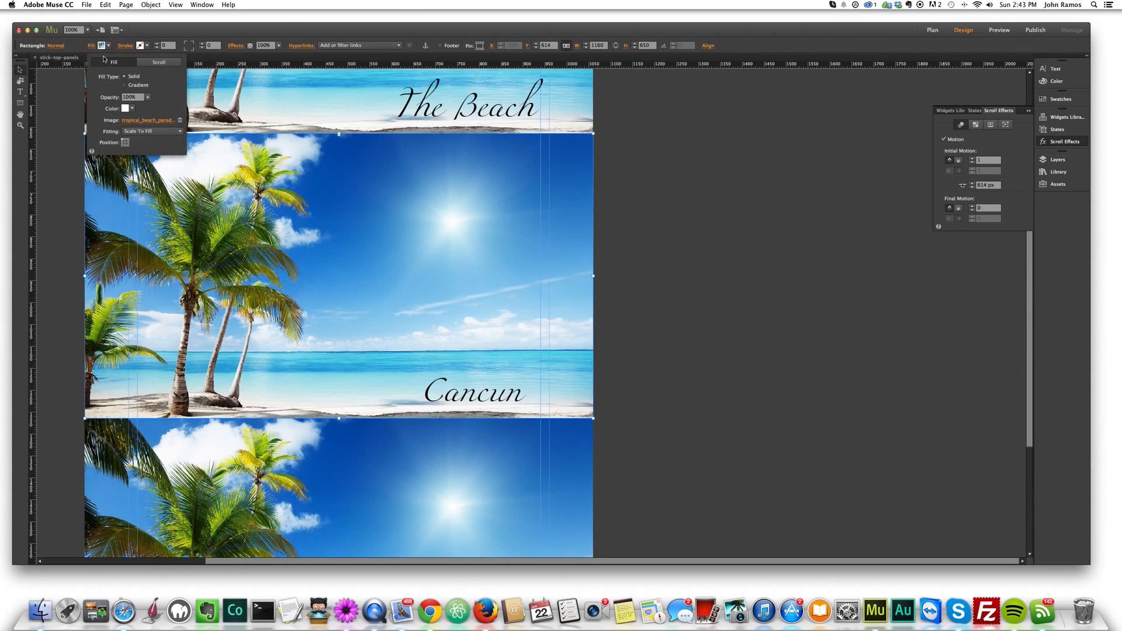
click(137, 121)
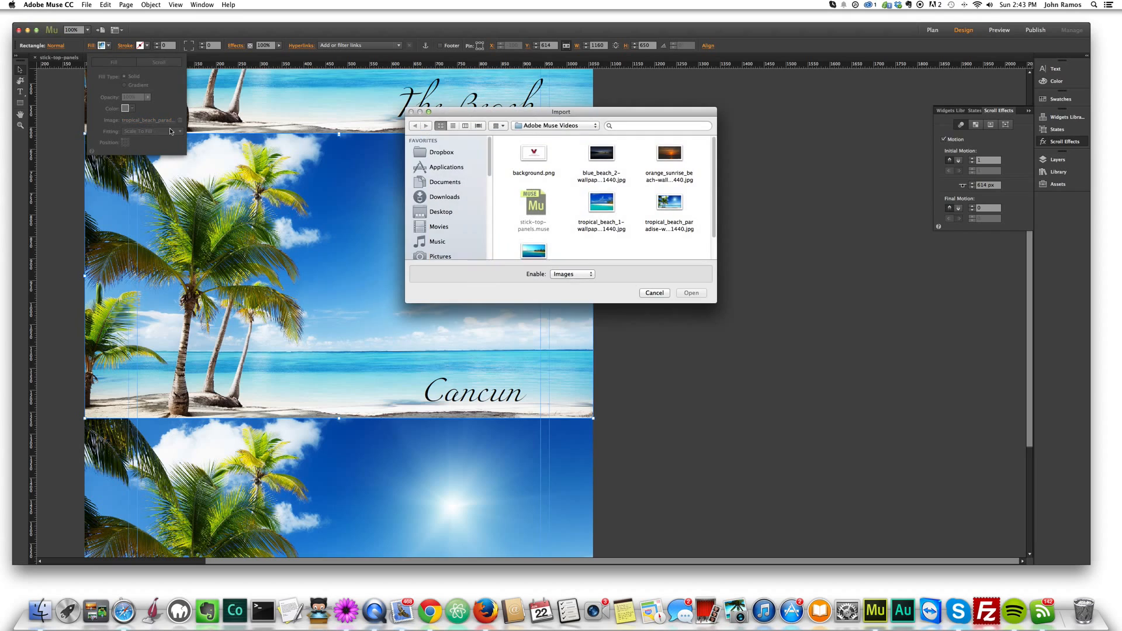
click(604, 201)
click(691, 293)
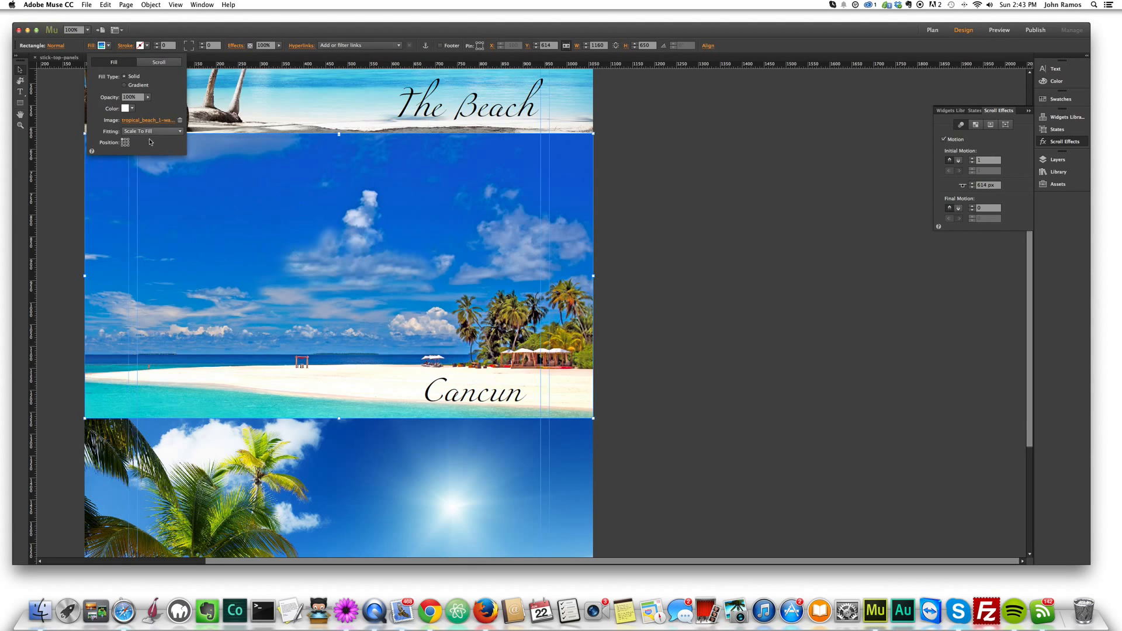
click(67, 150)
- Change the Mexico panel's fill image to the last picture in the Adobe Muse Videos folder, the turquoise sea with a palm island
scroll(327, 326, down, 5)
click(327, 326)
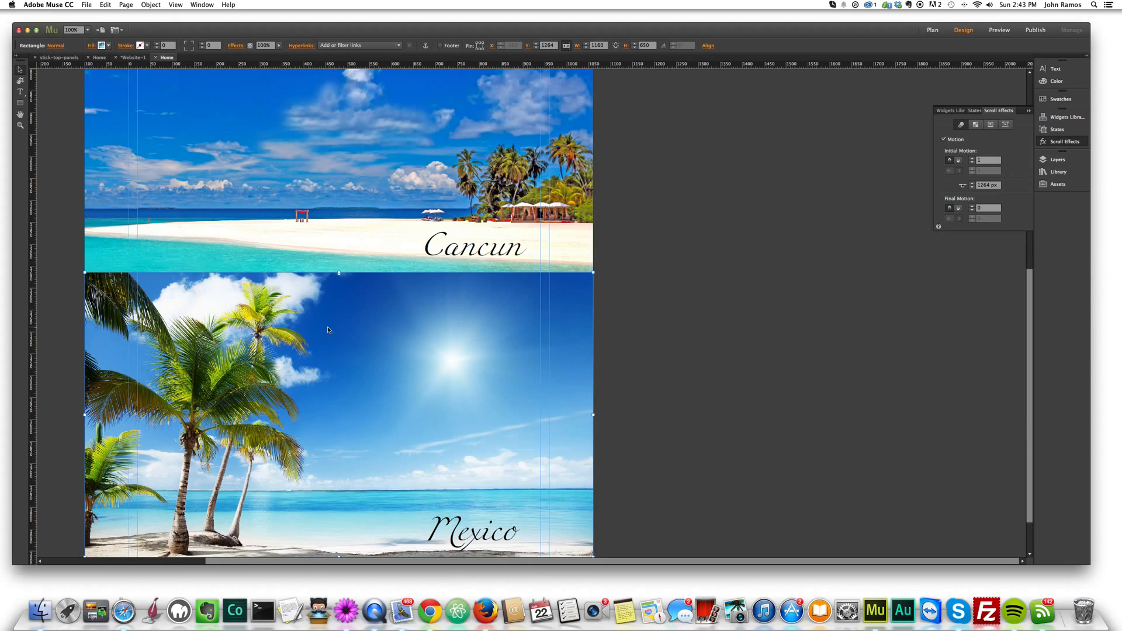
click(102, 46)
click(150, 121)
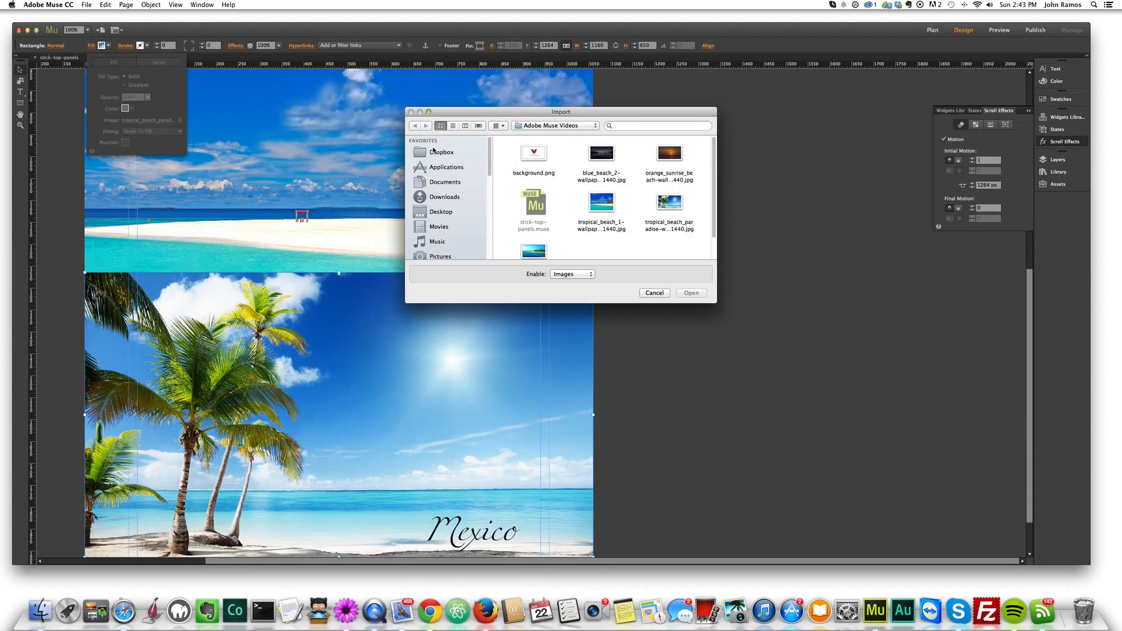
scroll(570, 261, down, 2)
double_click(532, 234)
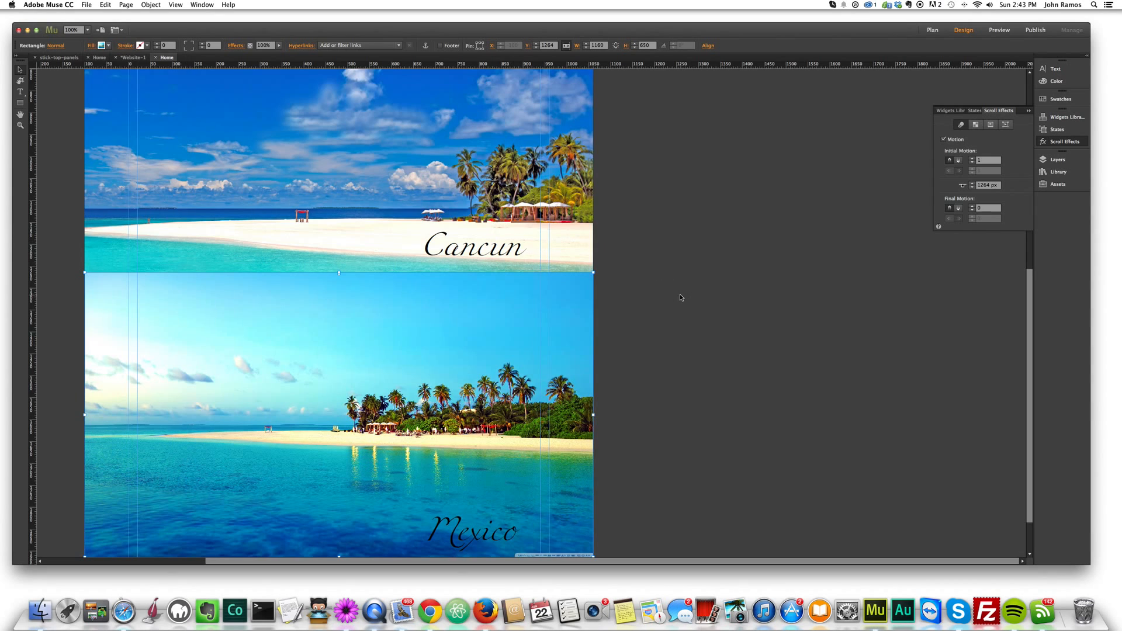
scroll(607, 318, up, 4)
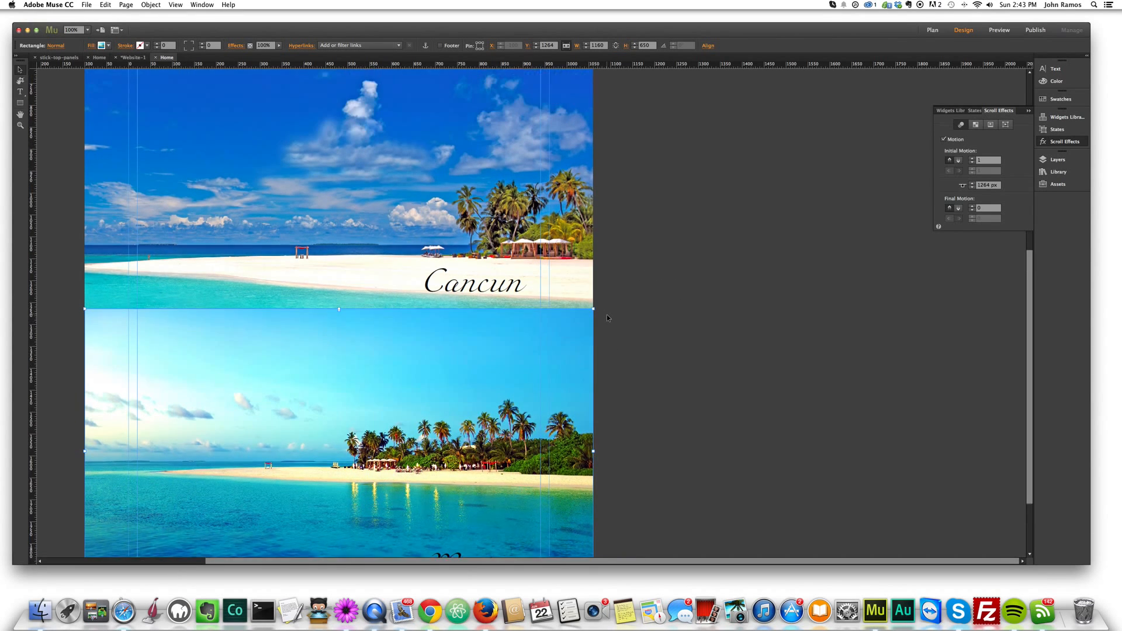
- Preview the page in the Safari browser and examine how the Cancun and Mexico panels scroll and stick with their titles
scroll(608, 310, up, 8)
click(626, 284)
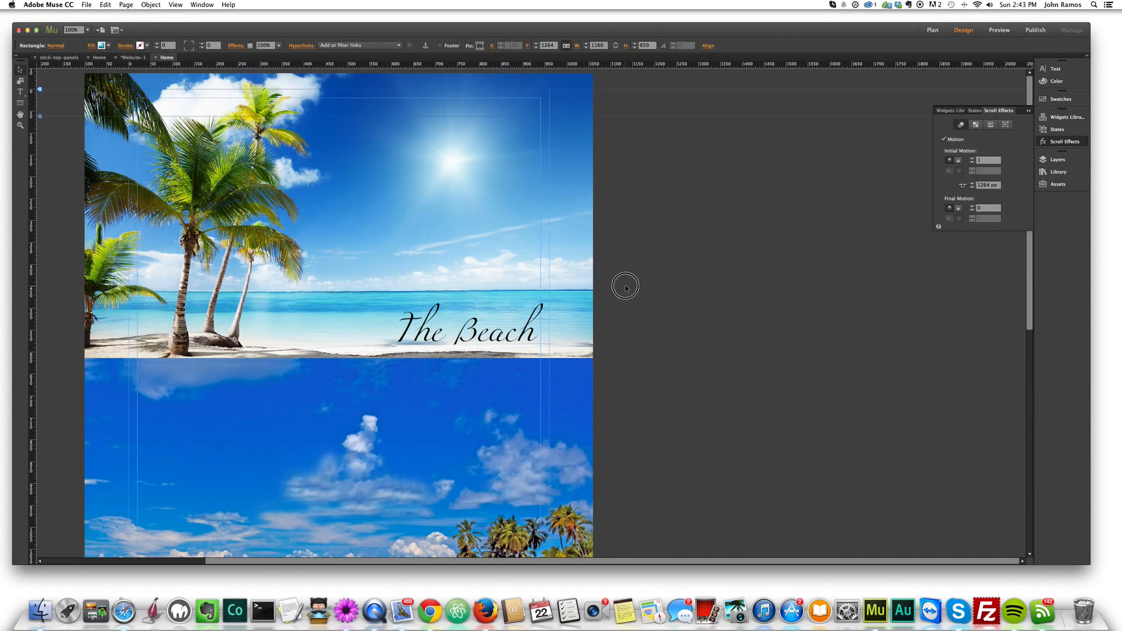
key(super+shift+e)
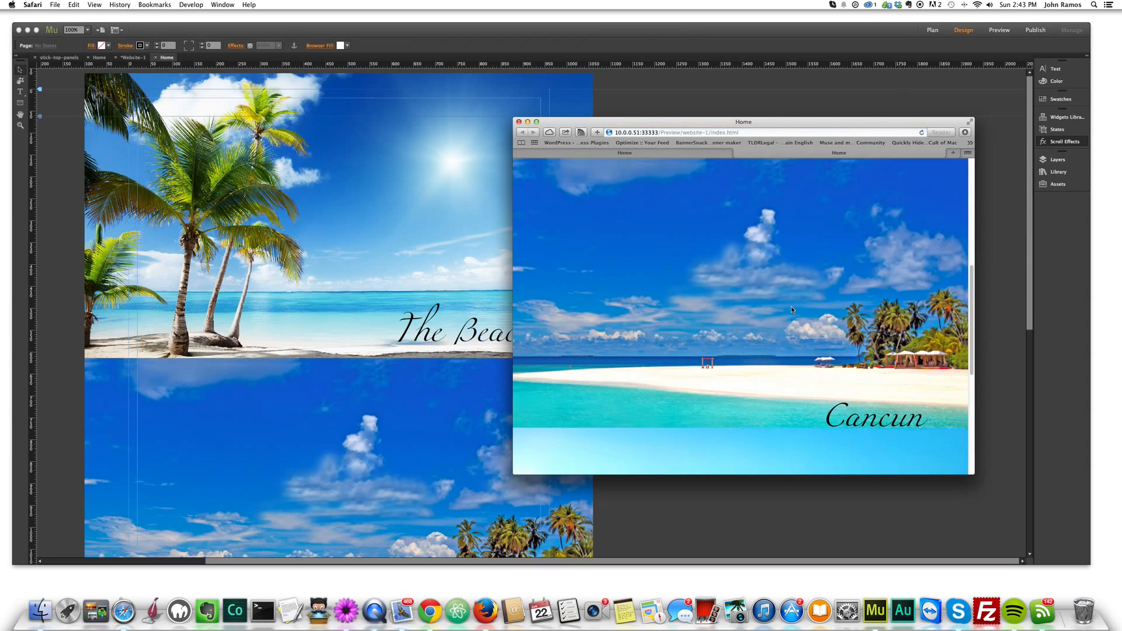
scroll(790, 304, down, 3)
scroll(790, 303, up, 3)
scroll(790, 303, down, 1)
scroll(790, 303, down, 3)
scroll(790, 303, up, 2)
scroll(790, 303, down, 2)
scroll(791, 304, down, 5)
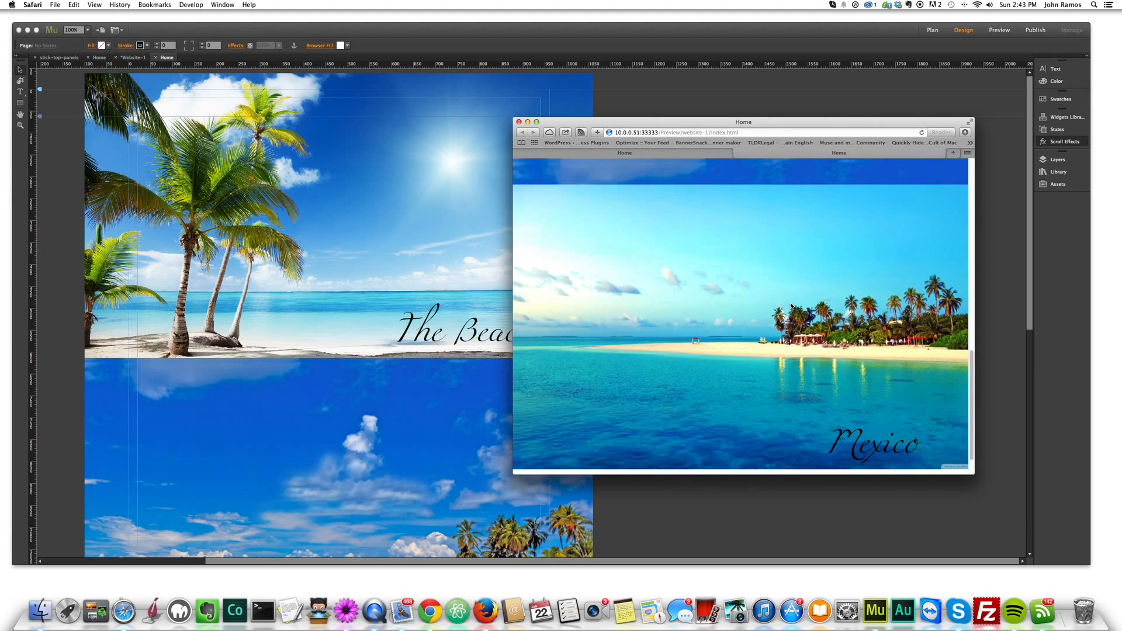
scroll(791, 303, up, 6)
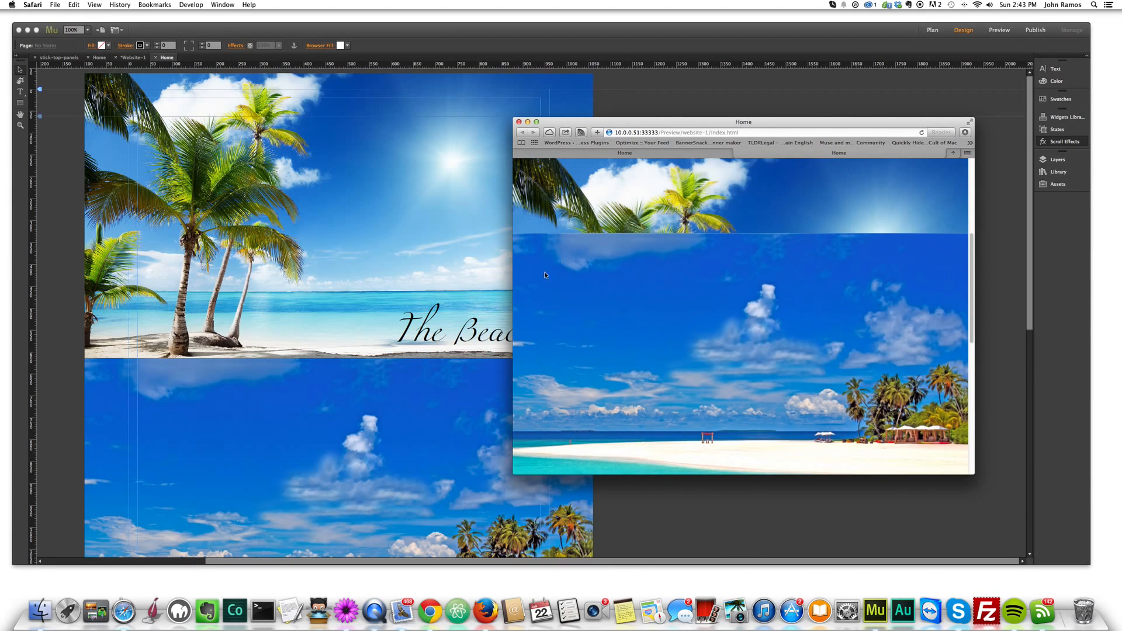
- Widen the browser preview, check the scrolling of all three panels at that width, and return to the page design in Adobe Muse
drag(513, 273, 344, 273)
scroll(727, 335, up, 2)
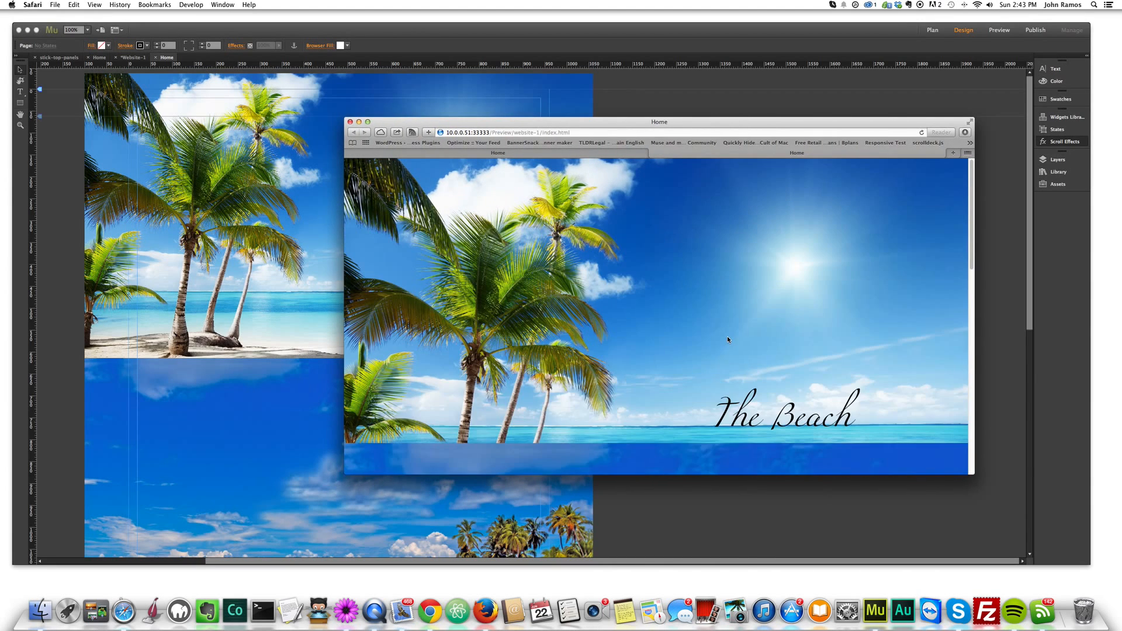
scroll(728, 335, down, 5)
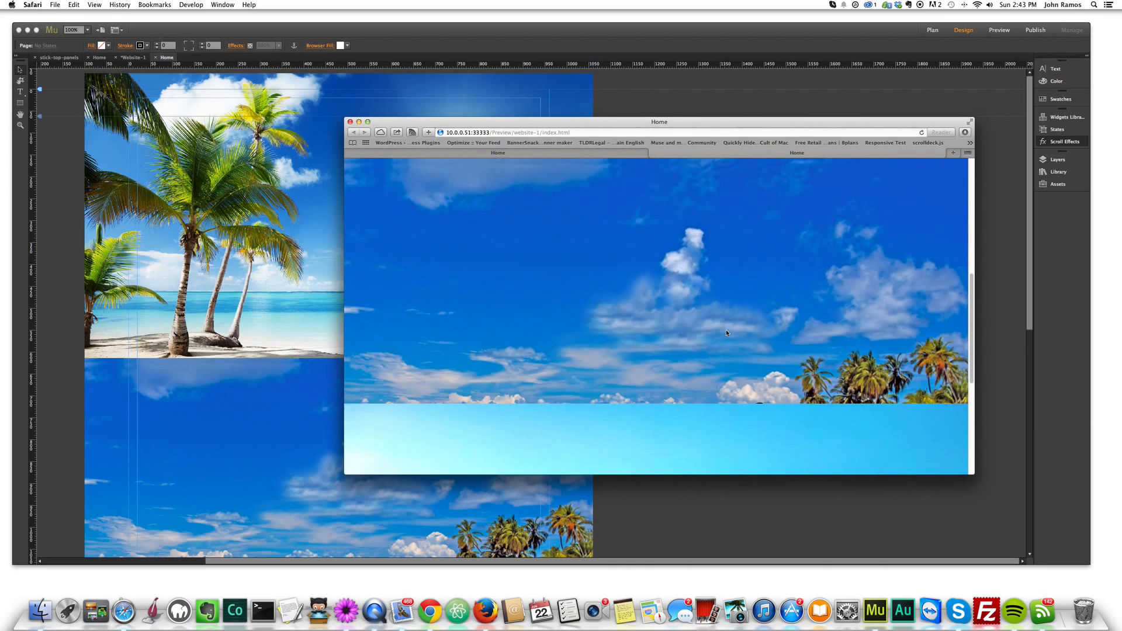
scroll(727, 332, down, 3)
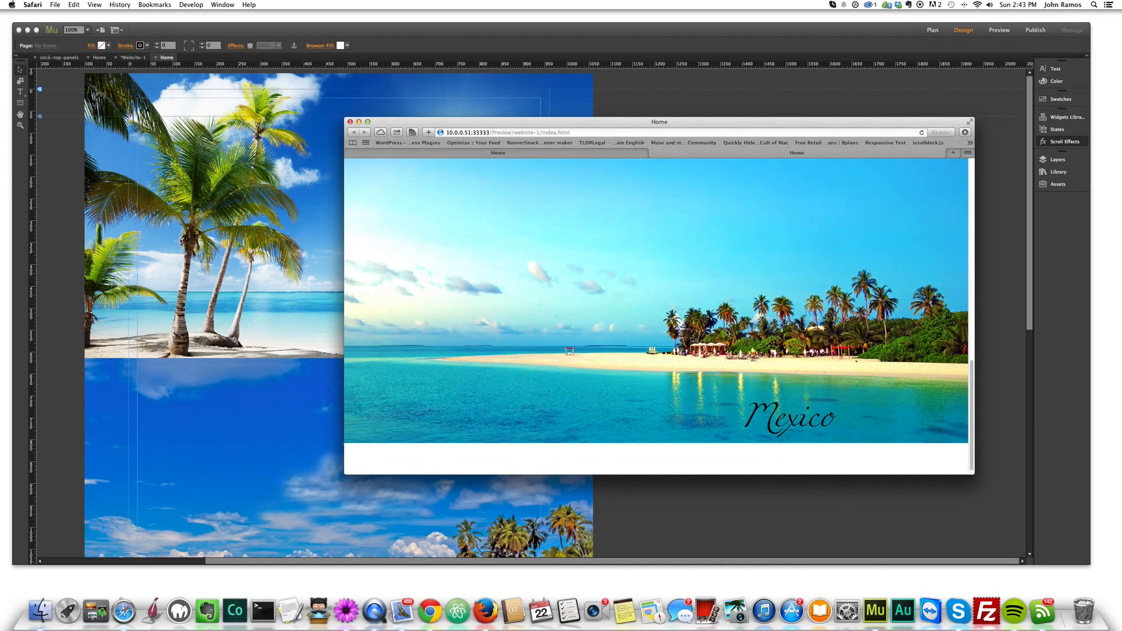
scroll(727, 332, up, 8)
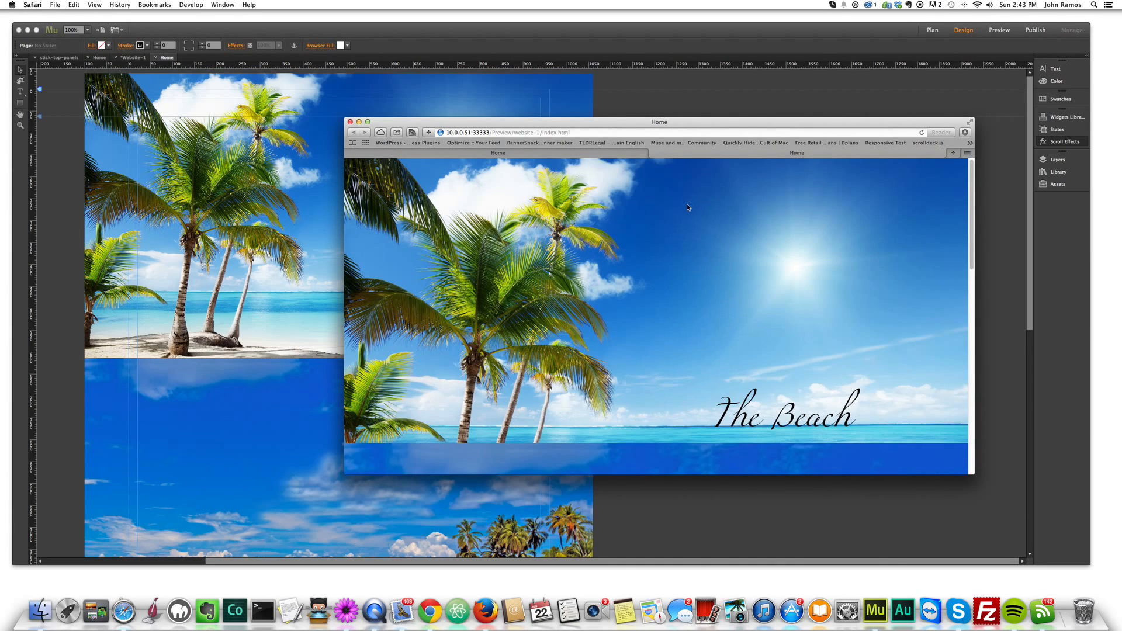
drag(627, 123, 685, 132)
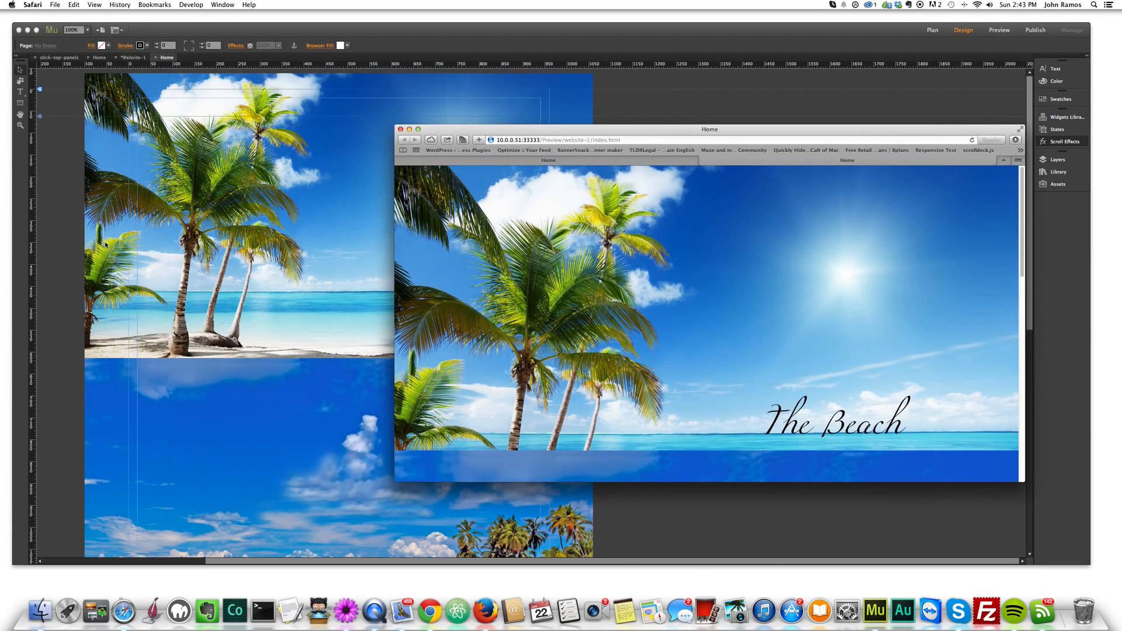
click(37, 214)
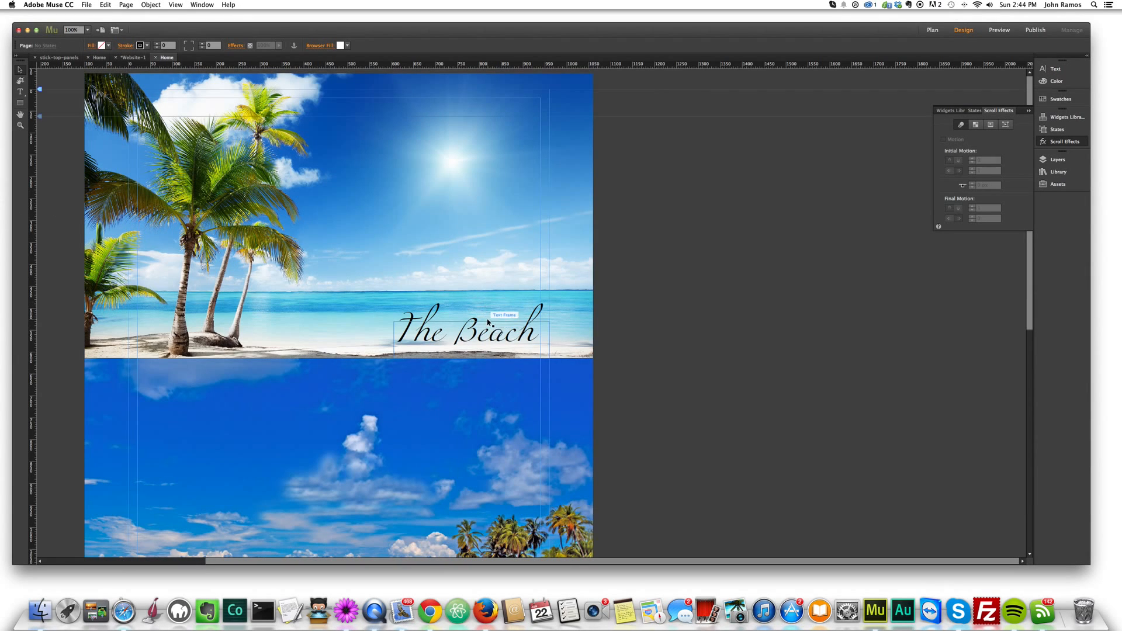